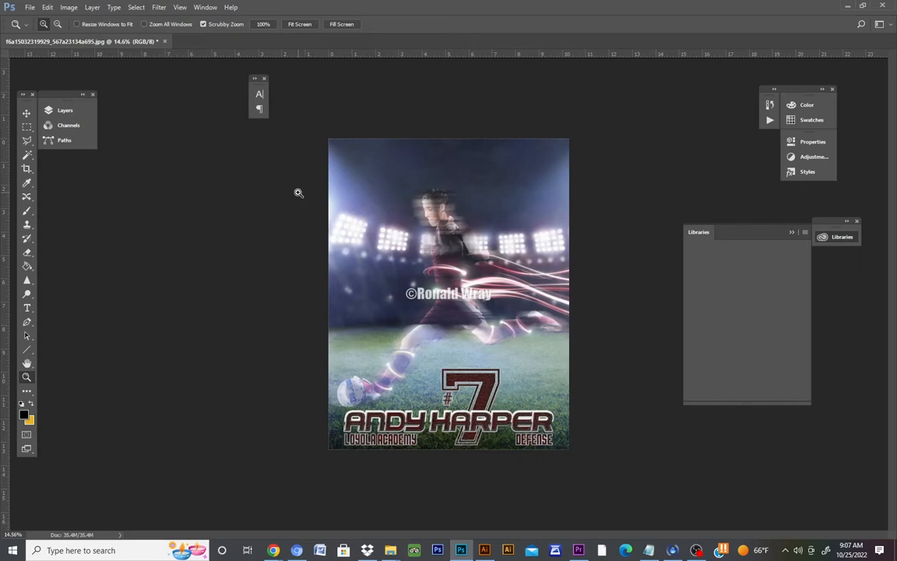
- Select the entire poster image and check its image size without changing it
{"action": "left_click", "coordinate": [27, 126]}
{"action": "left_click_drag", "start_coordinate": [333, 145], "coordinate": [616, 452]}
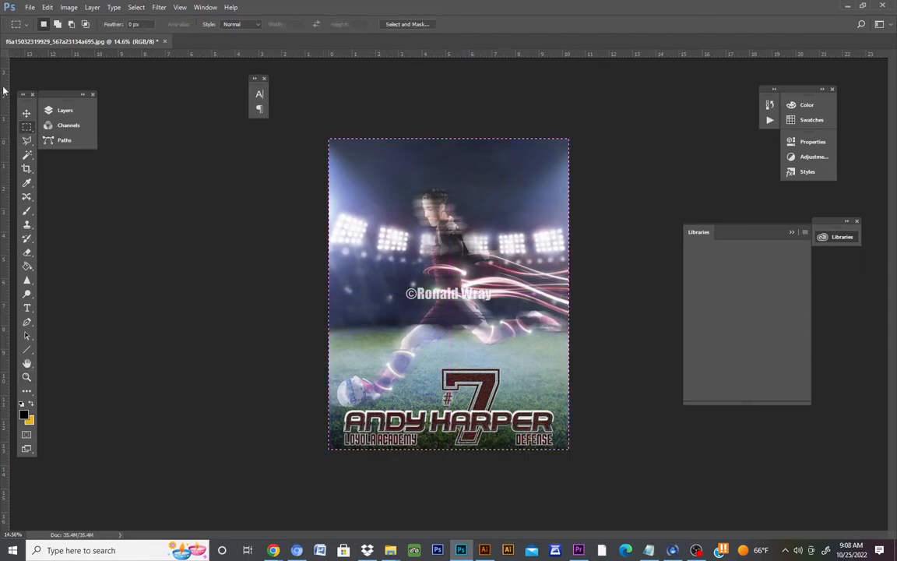
{"action": "left_click", "coordinate": [69, 9]}
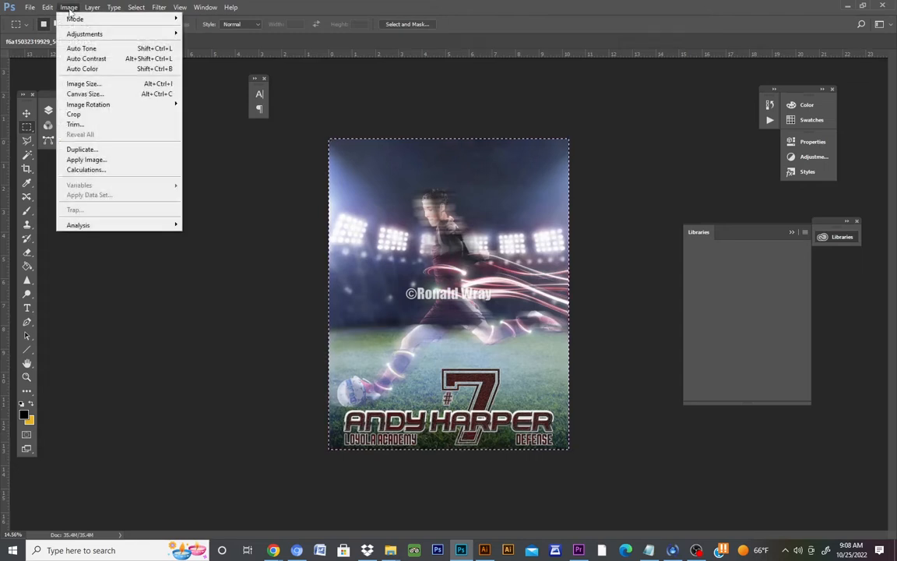
{"action": "left_click", "coordinate": [92, 84]}
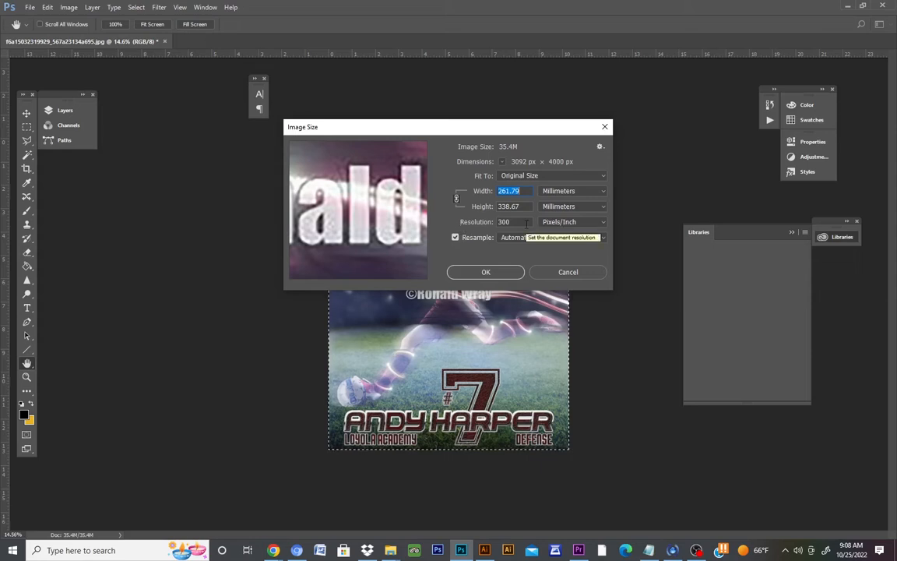
{"action": "left_click", "coordinate": [497, 277]}
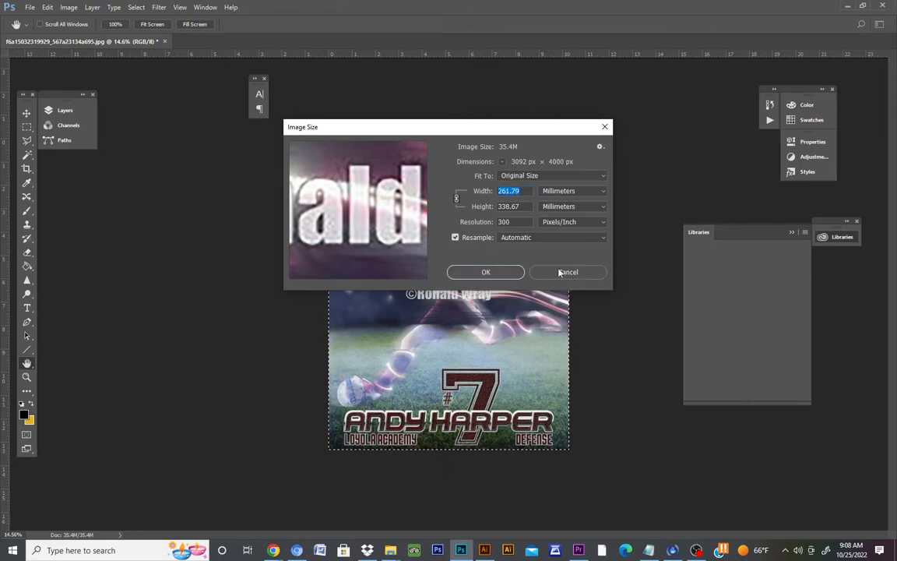
{"action": "left_click", "coordinate": [562, 272]}
- Create a new document from the 609.6 mm X 914.4 mm preset at 300 pixels/inch in CMYK Color with a white background
{"action": "left_click", "coordinate": [30, 8]}
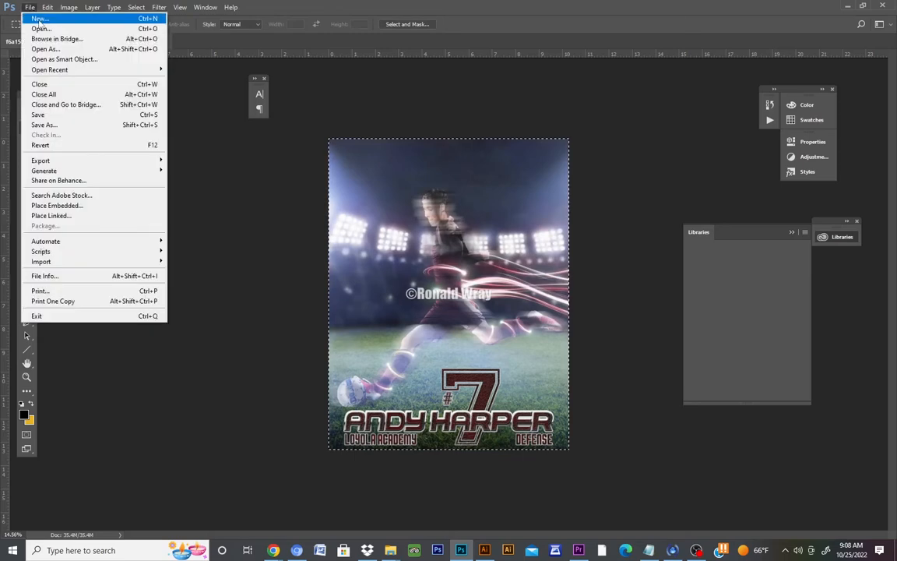
{"action": "left_click", "coordinate": [39, 19]}
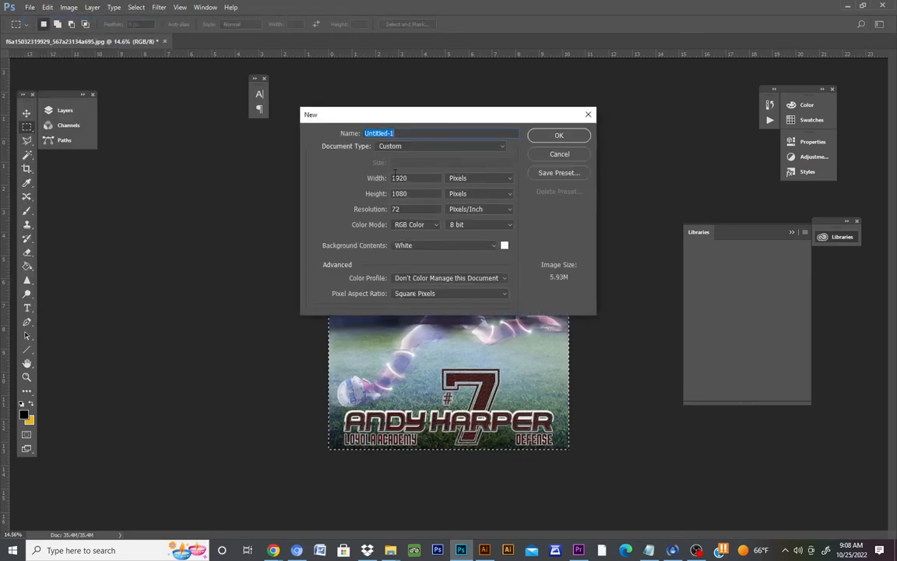
{"action": "left_click", "coordinate": [475, 178]}
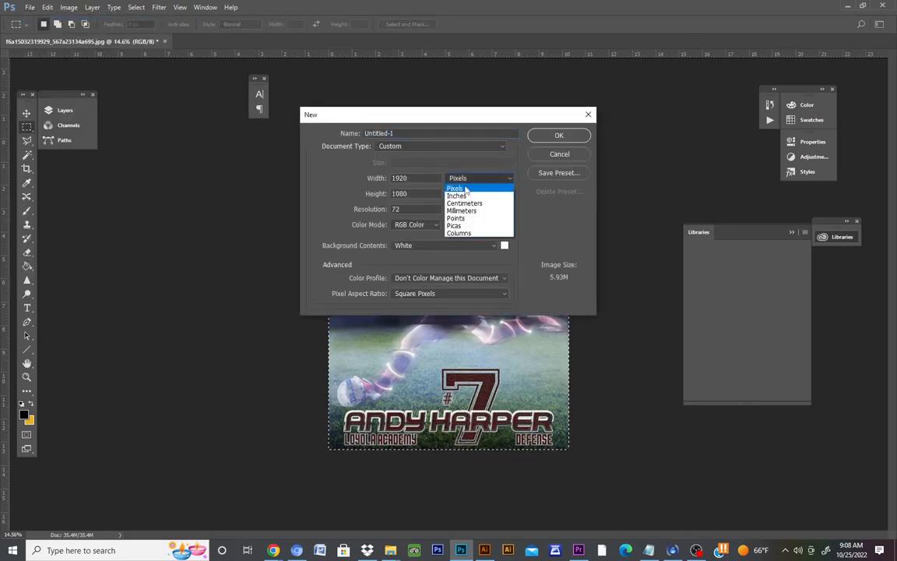
{"action": "left_click", "coordinate": [367, 137]}
{"action": "left_click", "coordinate": [405, 146]}
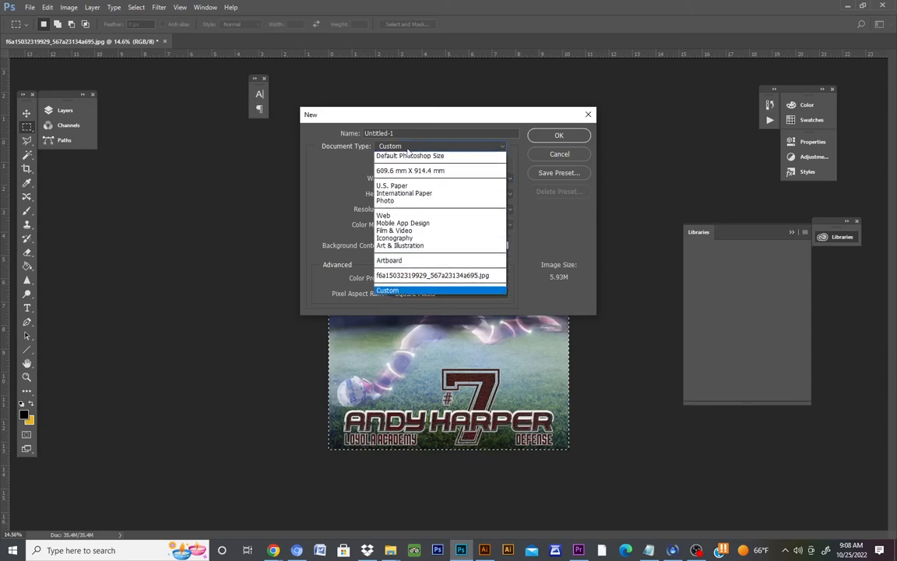
{"action": "left_click", "coordinate": [447, 285]}
{"action": "left_click", "coordinate": [415, 146]}
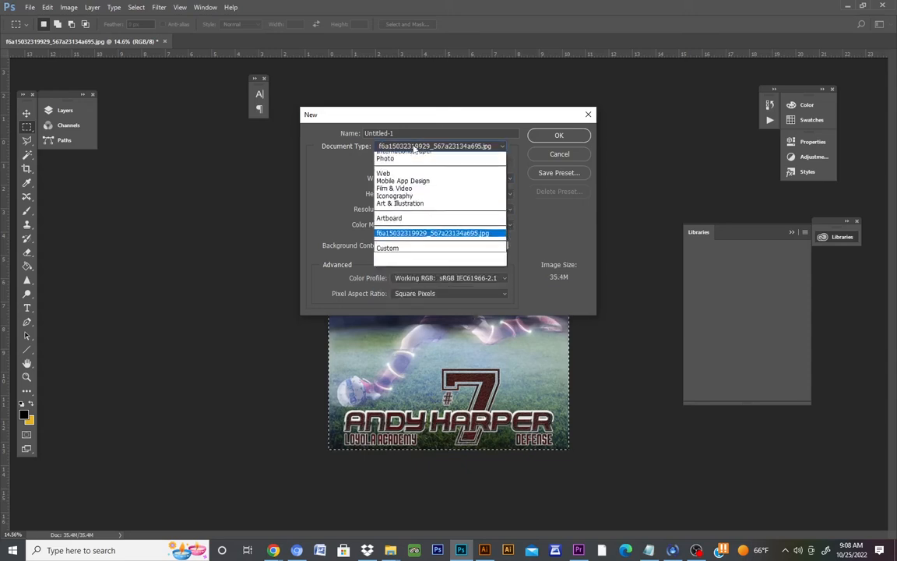
{"action": "left_click", "coordinate": [421, 178]}
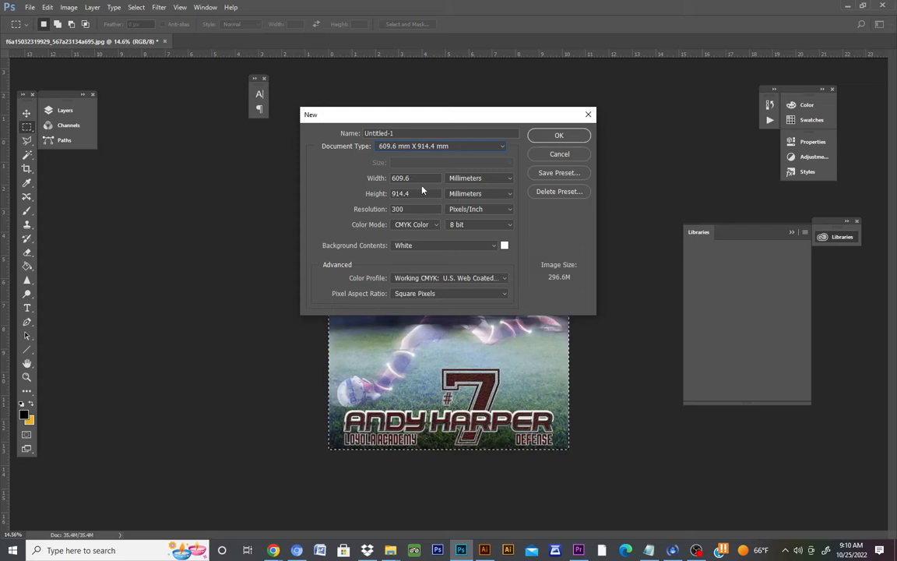
{"action": "left_click", "coordinate": [561, 137]}
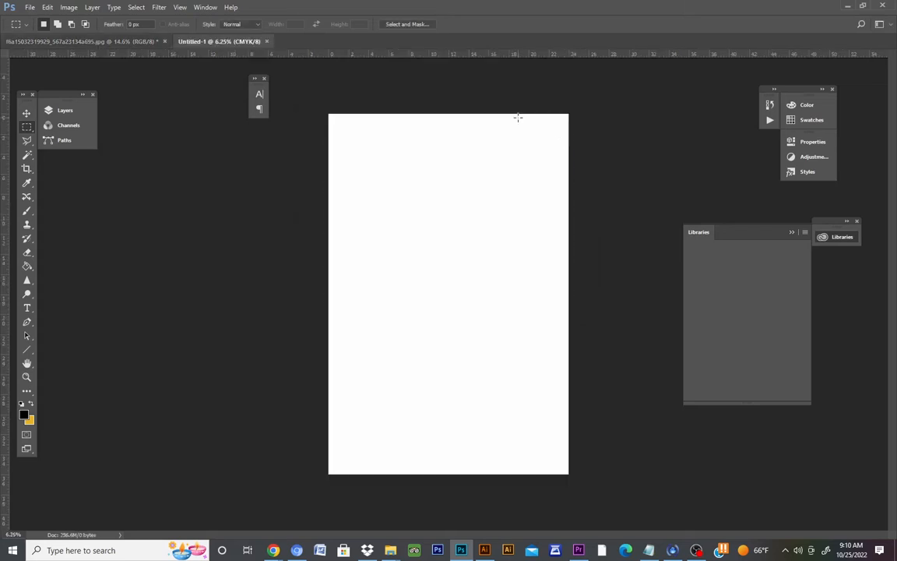
- Copy the selected poster image and paste it into the new blank document
{"action": "left_click", "coordinate": [118, 43]}
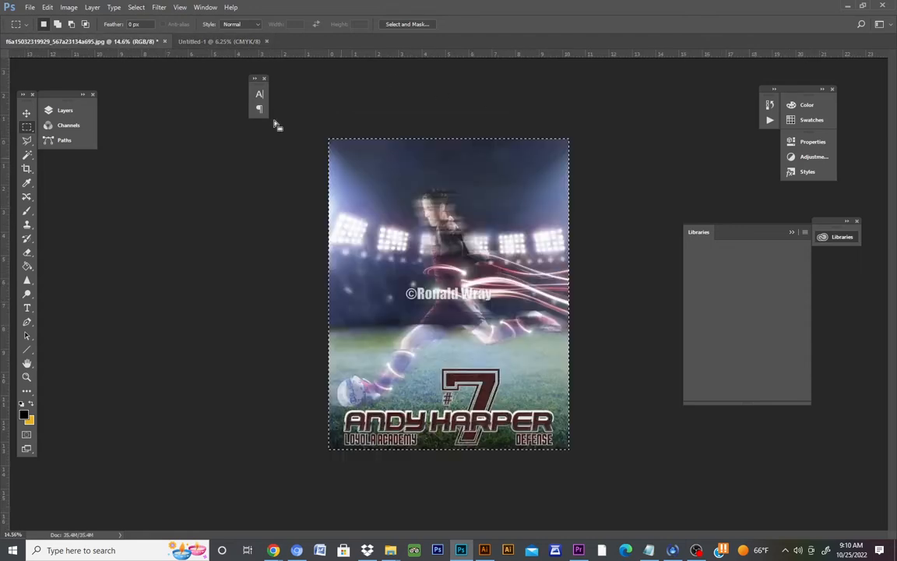
{"action": "left_click", "coordinate": [48, 7]}
{"action": "left_click", "coordinate": [56, 79]}
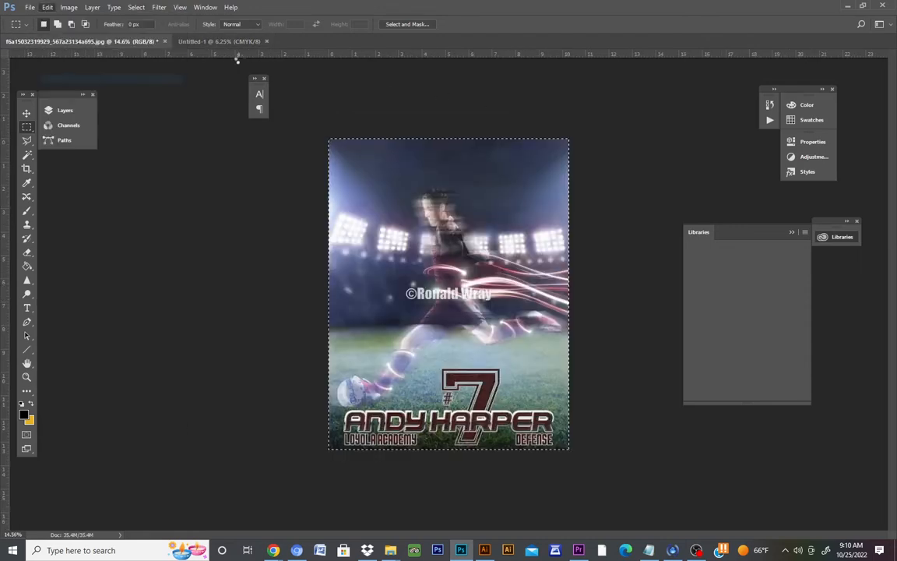
{"action": "left_click", "coordinate": [212, 42]}
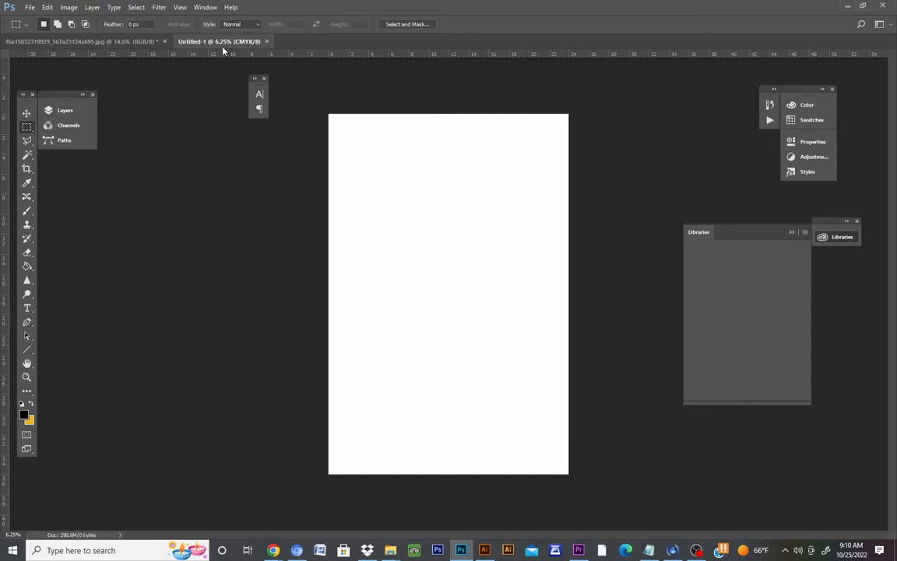
{"action": "left_click", "coordinate": [47, 7]}
{"action": "left_click", "coordinate": [115, 99]}
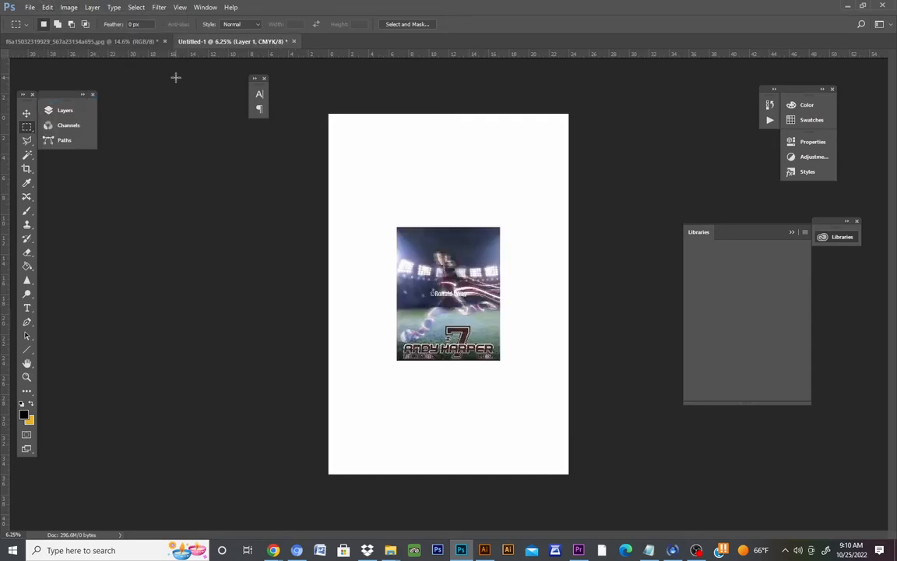
- Free Transform the pasted poster to fill the whole canvas, stretching it slightly past the left and right edges
{"action": "left_click", "coordinate": [48, 7]}
{"action": "left_click", "coordinate": [132, 232]}
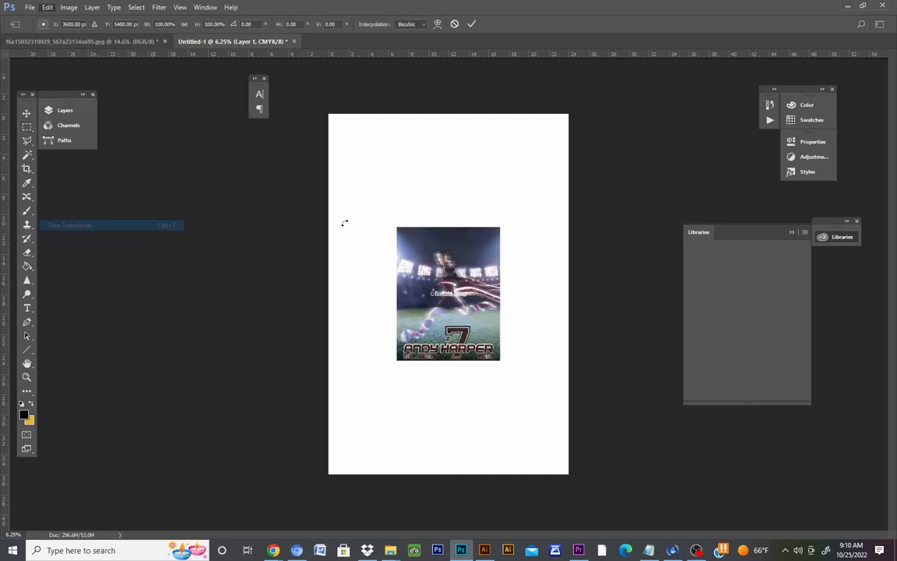
{"action": "left_click_drag", "start_coordinate": [397, 228], "coordinate": [328, 114]}
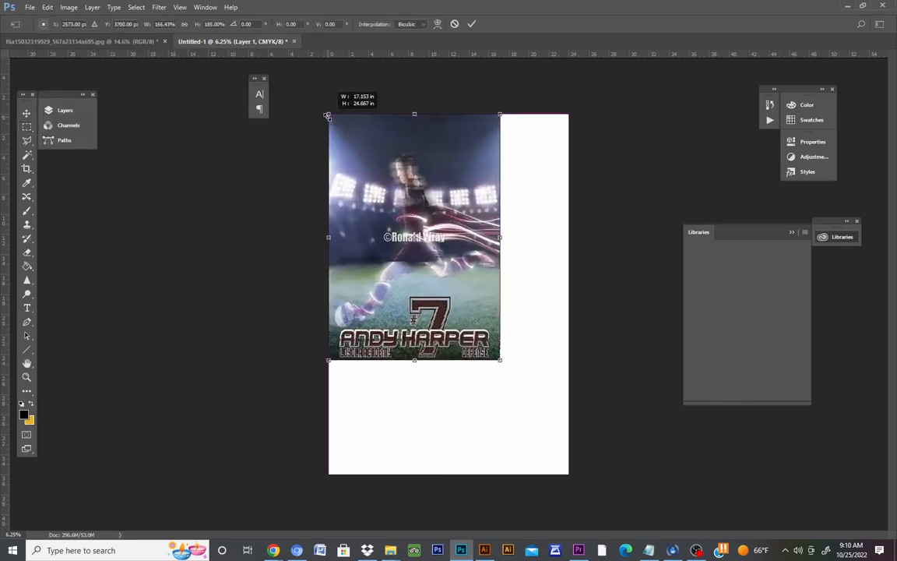
{"action": "left_click_drag", "start_coordinate": [504, 368], "coordinate": [571, 475]}
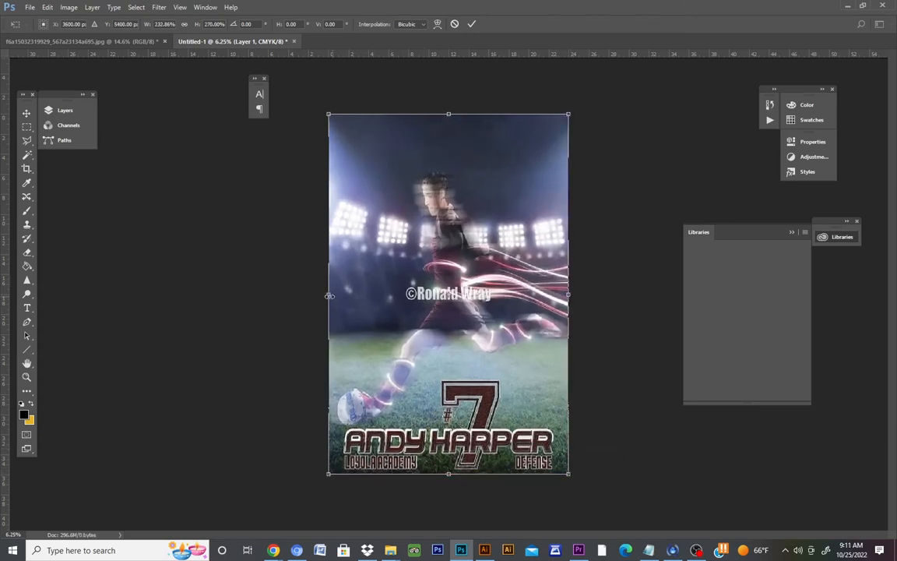
{"action": "left_click_drag", "start_coordinate": [328, 294], "coordinate": [321, 296]}
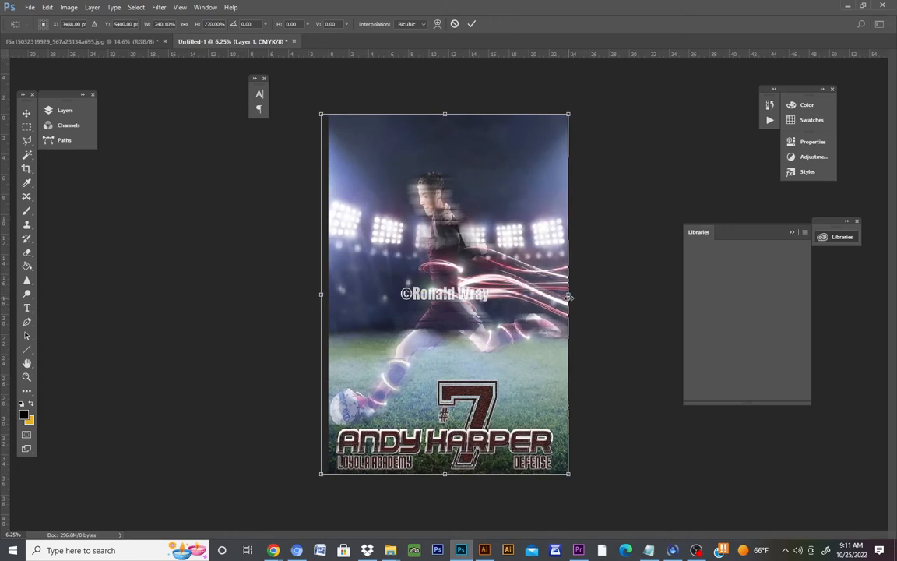
{"action": "left_click_drag", "start_coordinate": [575, 298], "coordinate": [577, 296]}
{"action": "key", "text": "Return"}
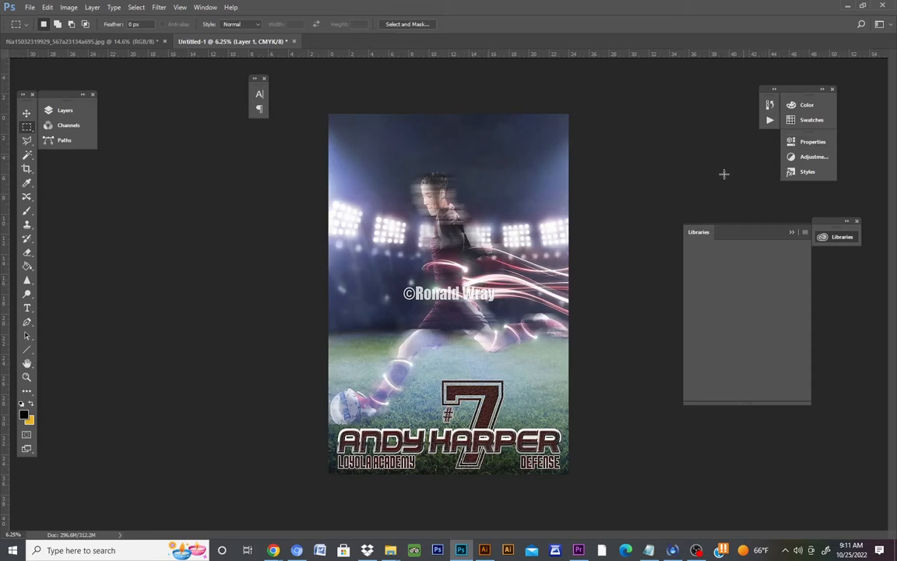
- Merge the poster layer and the Background into a single unlocked layer
{"action": "left_click", "coordinate": [64, 111]}
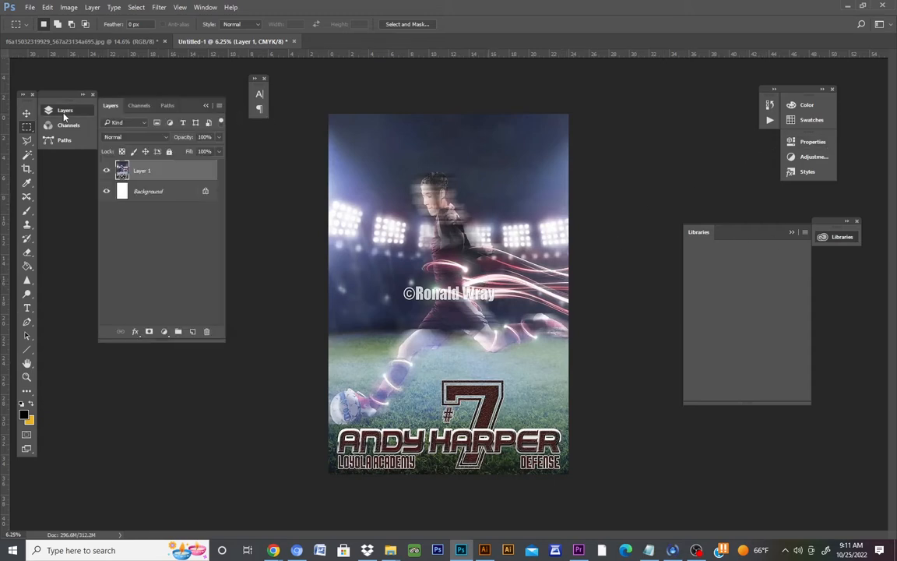
{"action": "left_click", "coordinate": [181, 193], "text": "shift"}
{"action": "right_click", "coordinate": [148, 169]}
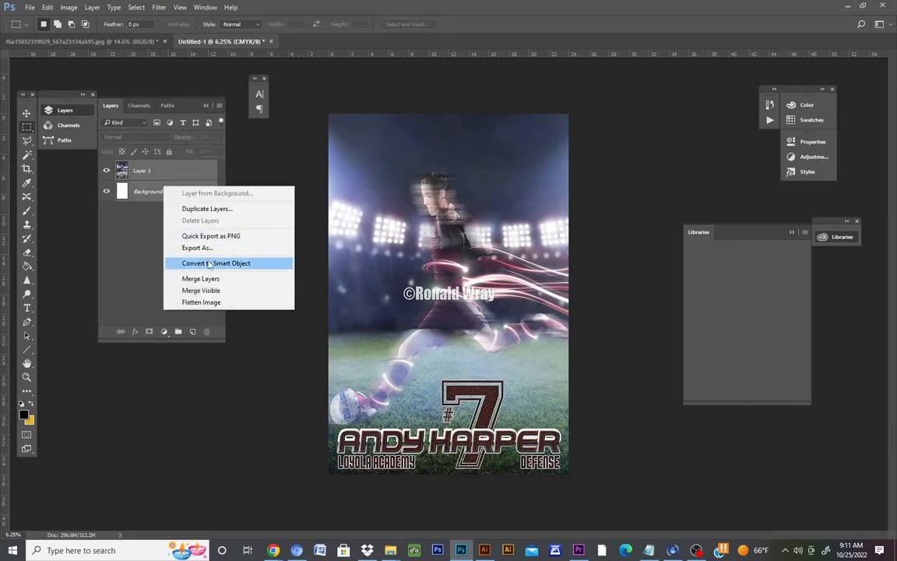
{"action": "left_click", "coordinate": [181, 251]}
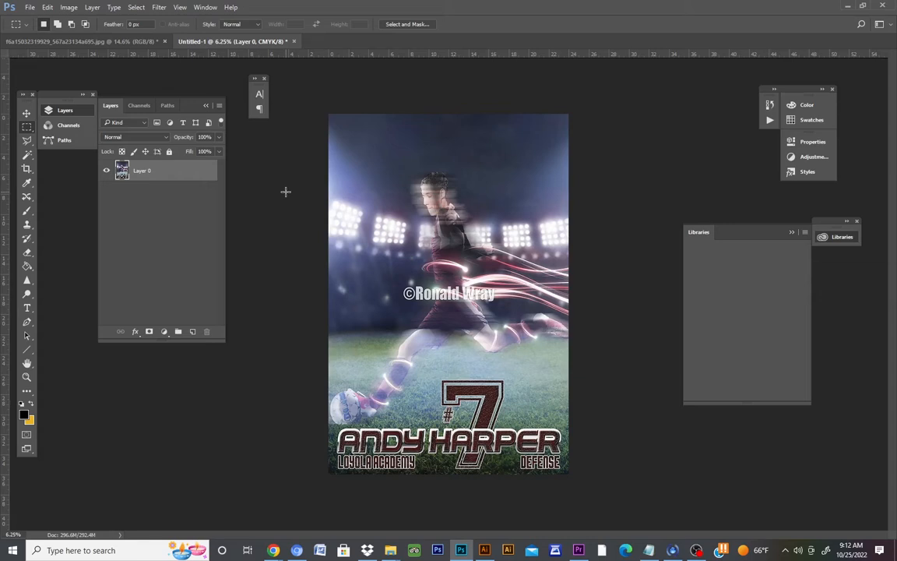
- Open the image size settings for the merged poster
{"action": "left_click", "coordinate": [70, 8]}
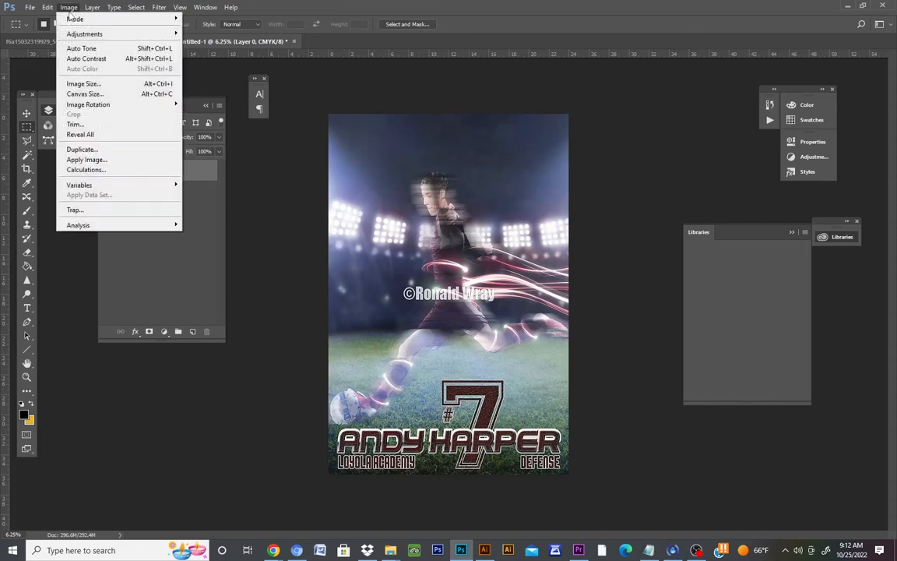
{"action": "left_click", "coordinate": [101, 84]}
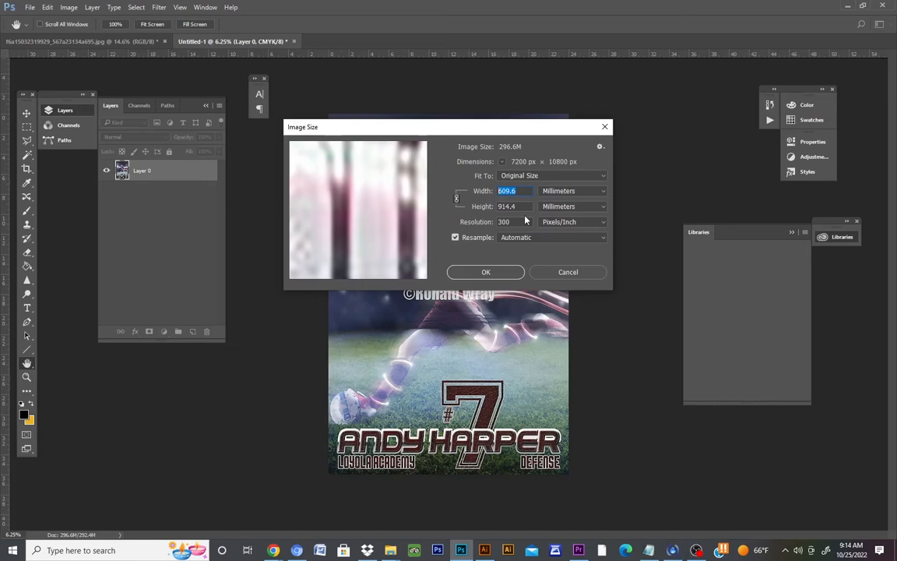
- Try to set the image width to 660.4 mm with the aspect ratio constrained, and reset the size values
{"action": "key", "text": "BackSpace"}
{"action": "type", "text": "6"}
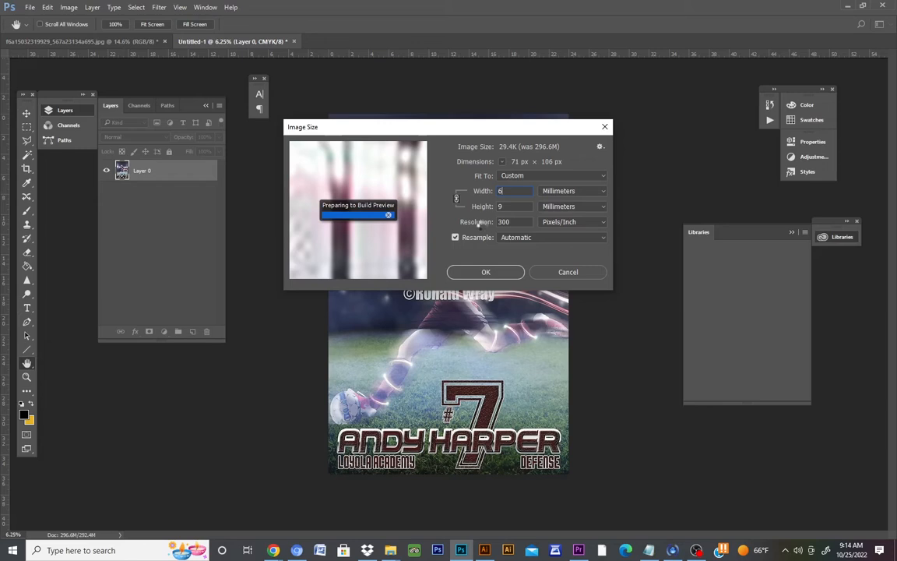
{"action": "type", "text": "60.4"}
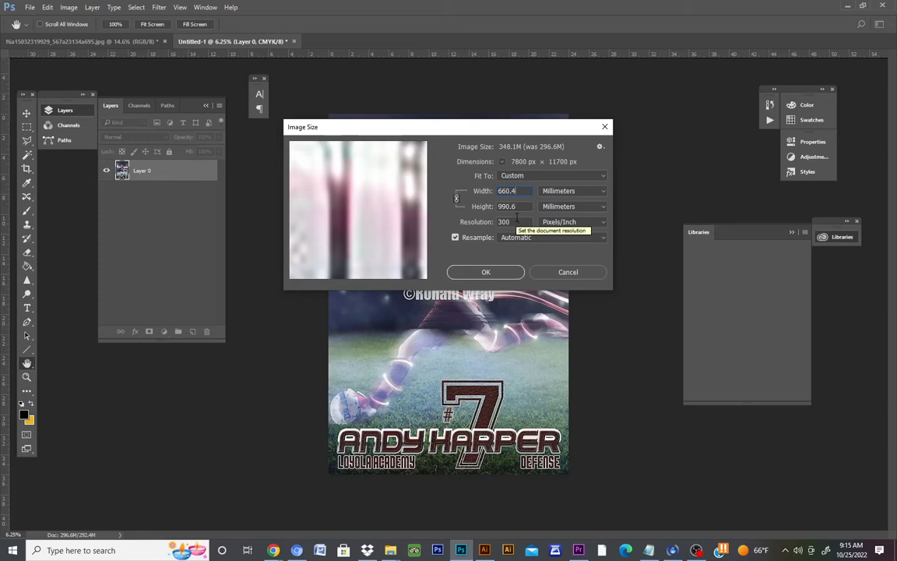
{"action": "left_click", "coordinate": [517, 207]}
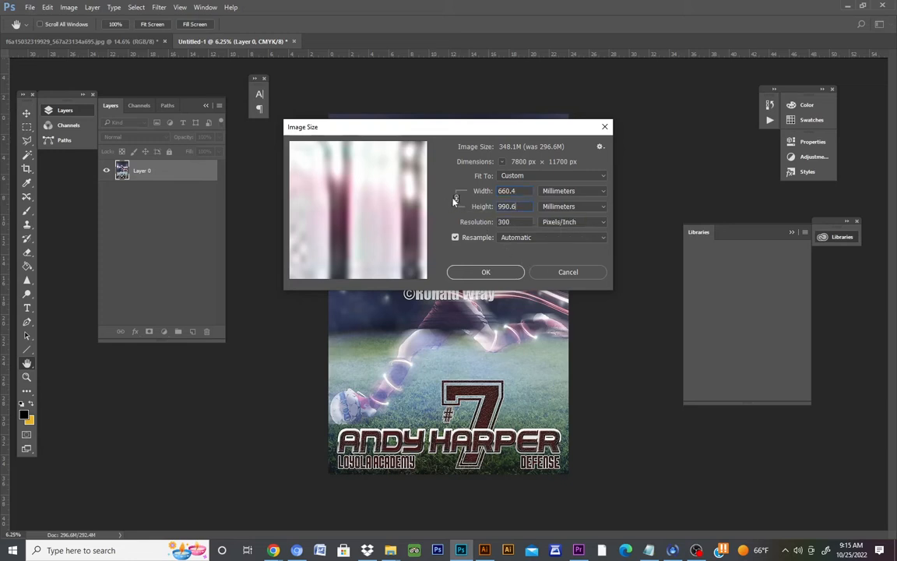
{"action": "double_click", "coordinate": [456, 199]}
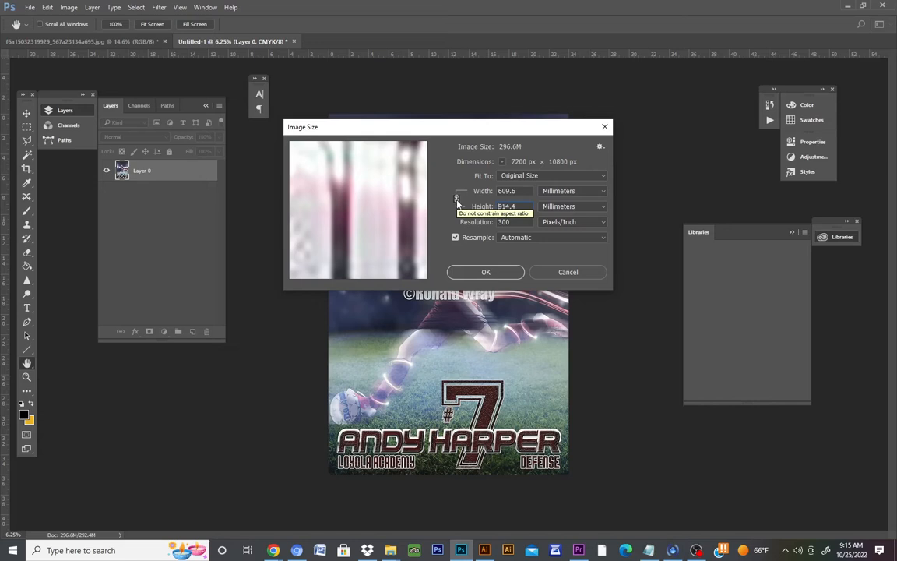
- Unlink the width from the height and set the image width to 660.4 mm
{"action": "left_click", "coordinate": [458, 201]}
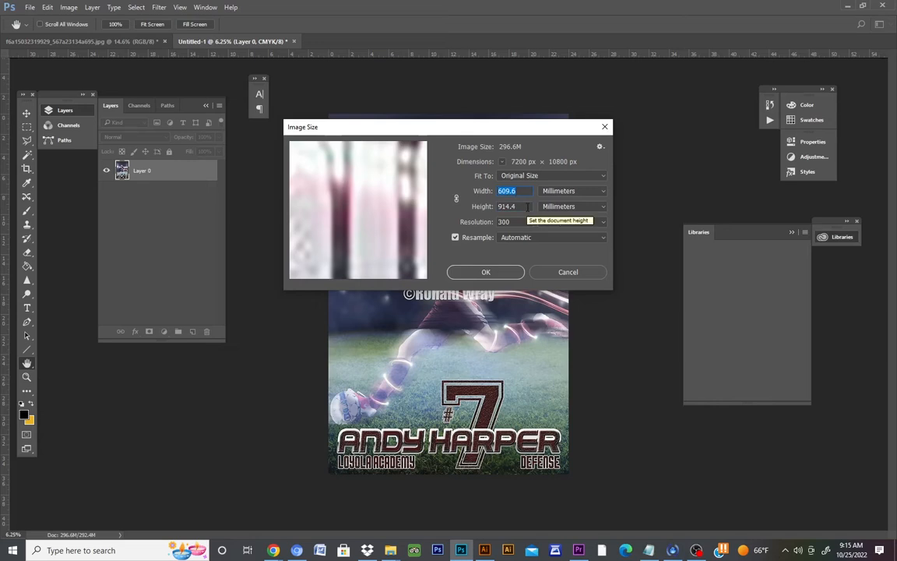
{"action": "key", "text": "BackSpace"}
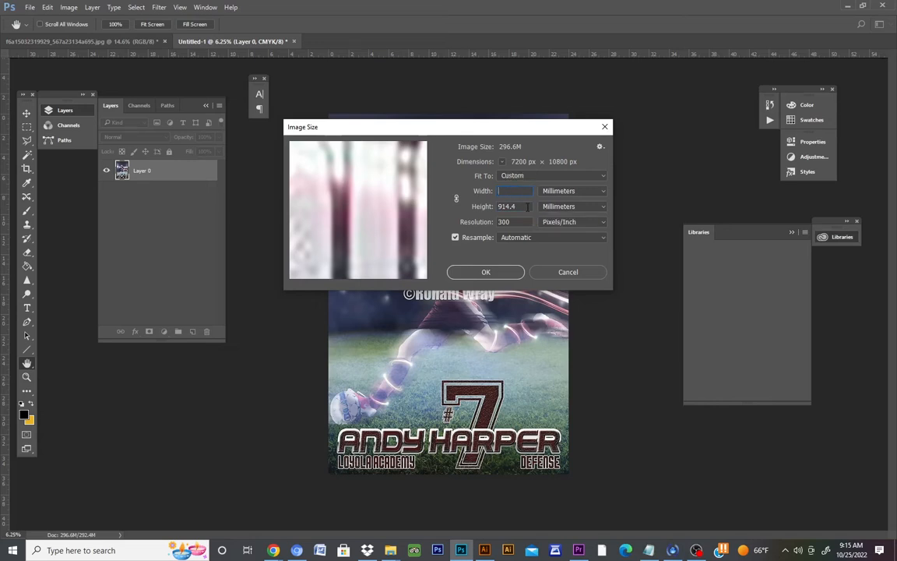
{"action": "type", "text": "660"}
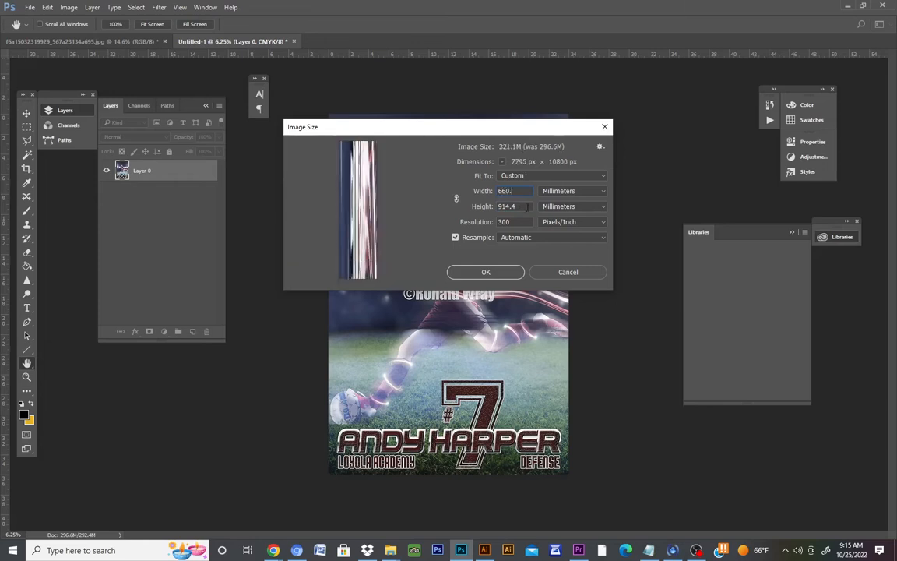
{"action": "type", "text": "."}
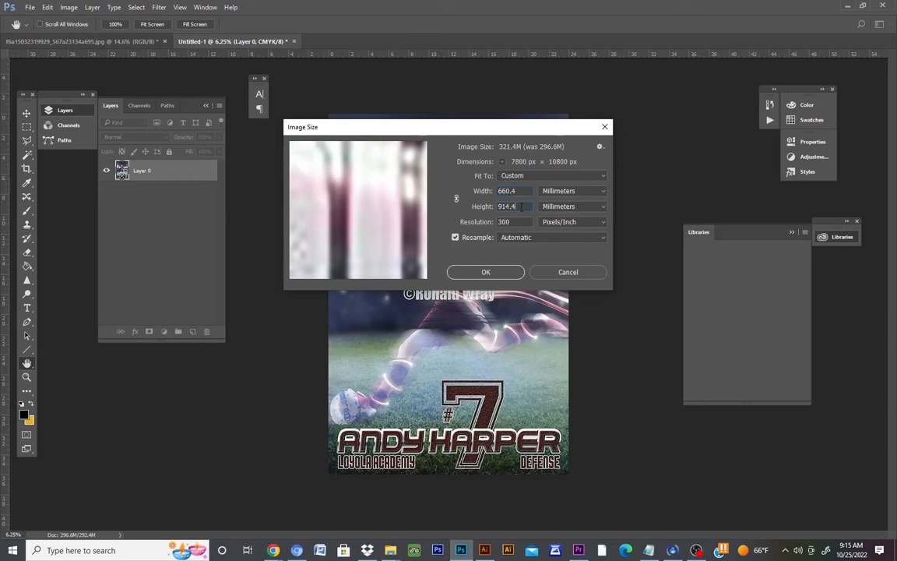
- Set the image height to 869.6 mm independently of the width and apply the new image size
{"action": "left_click_drag", "start_coordinate": [522, 206], "coordinate": [470, 208]}
{"action": "key", "text": "BackSpace"}
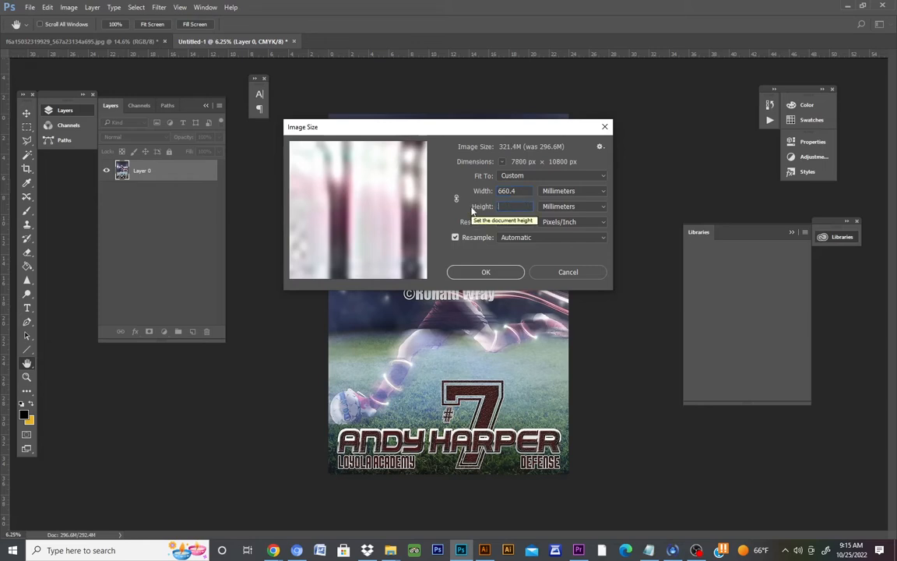
{"action": "type", "text": "8"}
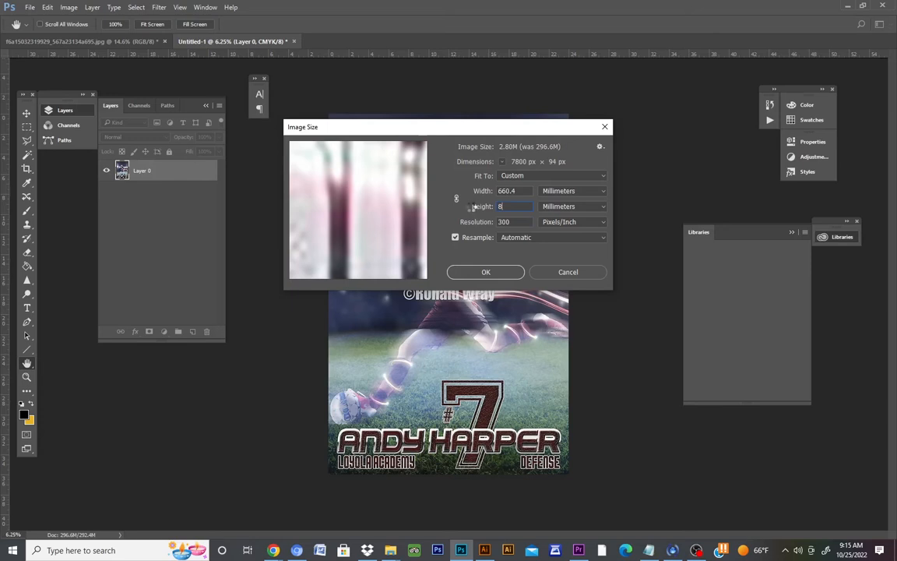
{"action": "type", "text": "69.6"}
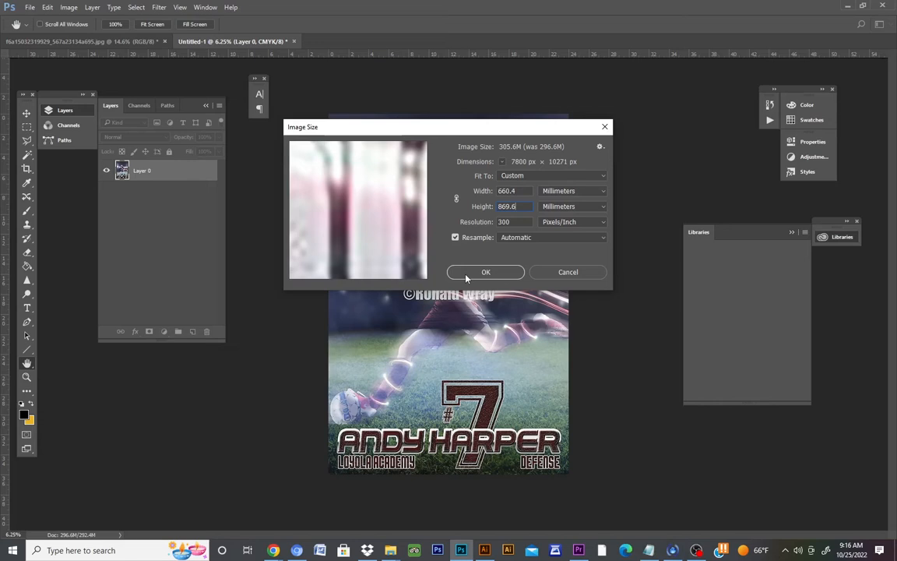
{"action": "left_click", "coordinate": [466, 278]}
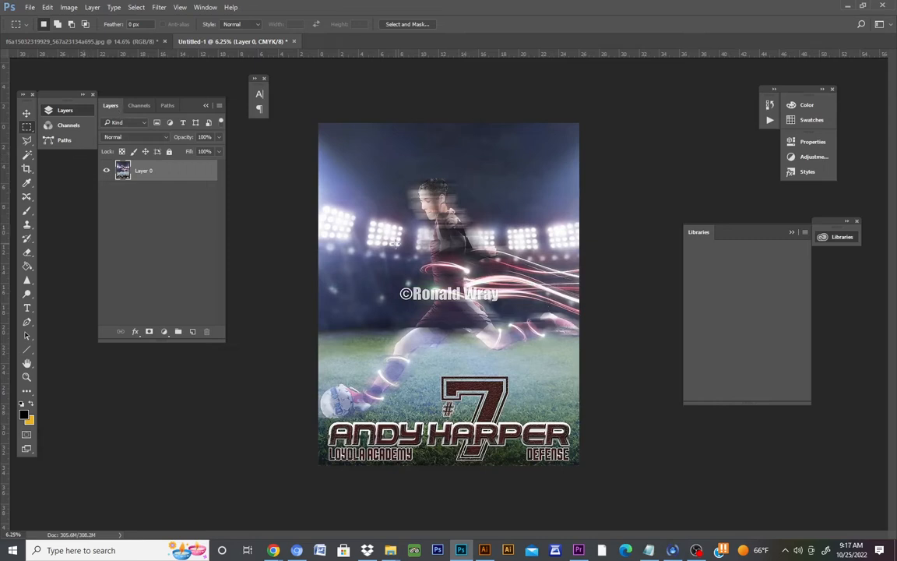
- Undo the image resize and reapply it to compare the poster's proportions before and after
{"action": "left_click", "coordinate": [47, 7]}
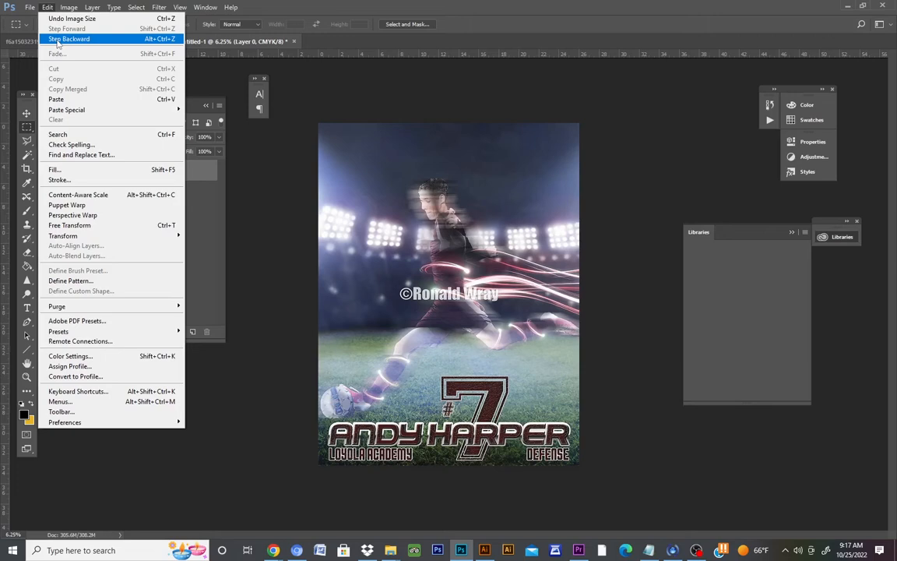
{"action": "left_click", "coordinate": [57, 38]}
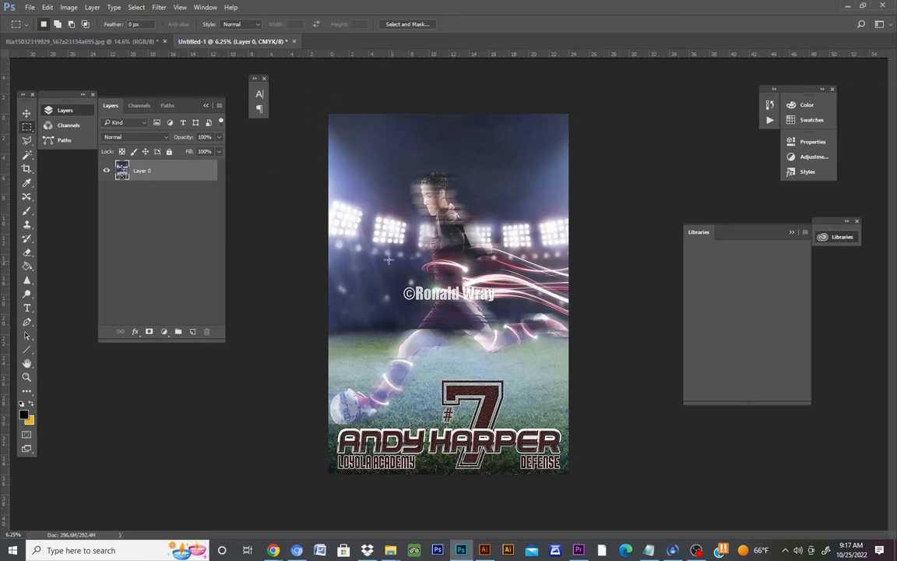
{"action": "left_click", "coordinate": [48, 9]}
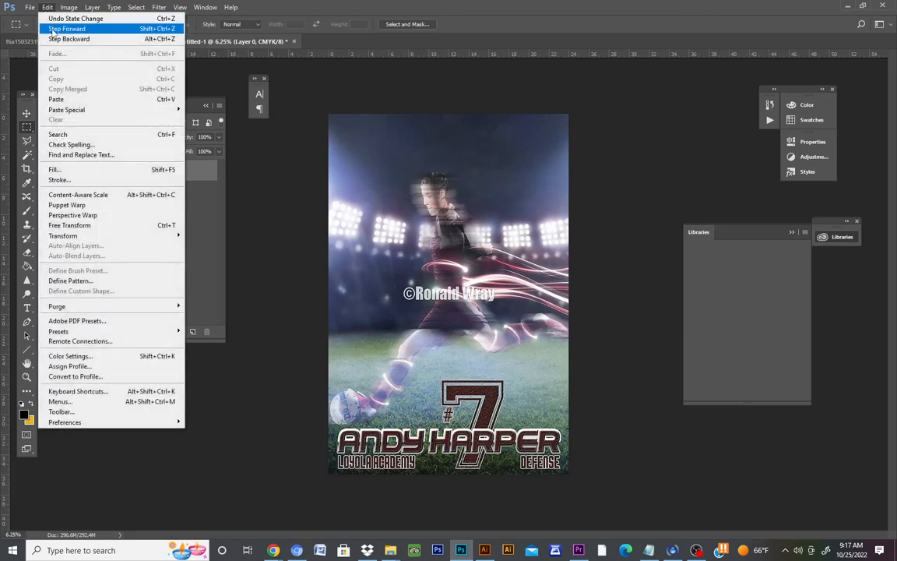
{"action": "left_click", "coordinate": [53, 29]}
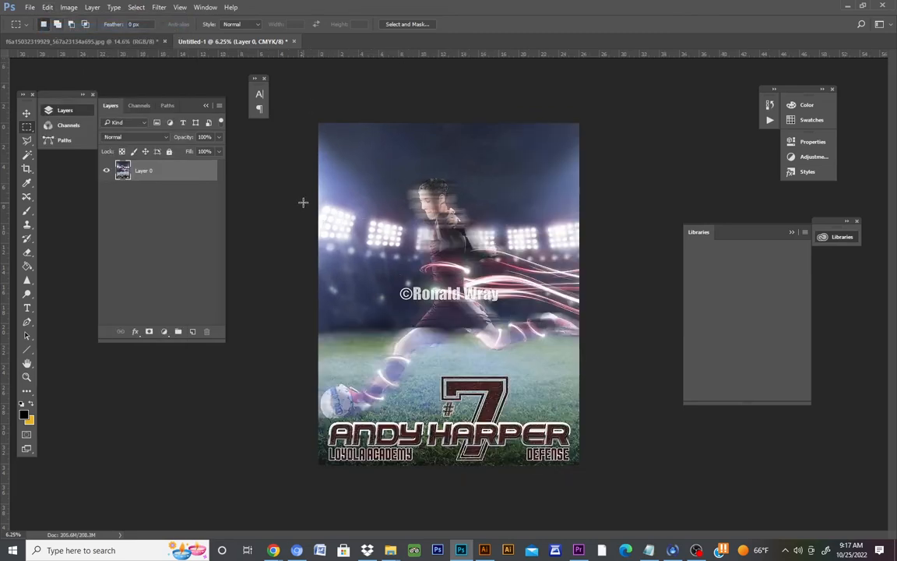
- Compare the resized CMYK poster with the original RGB image at several zoom levels, examining the proportions of the player and lettering
{"action": "left_click", "coordinate": [27, 376]}
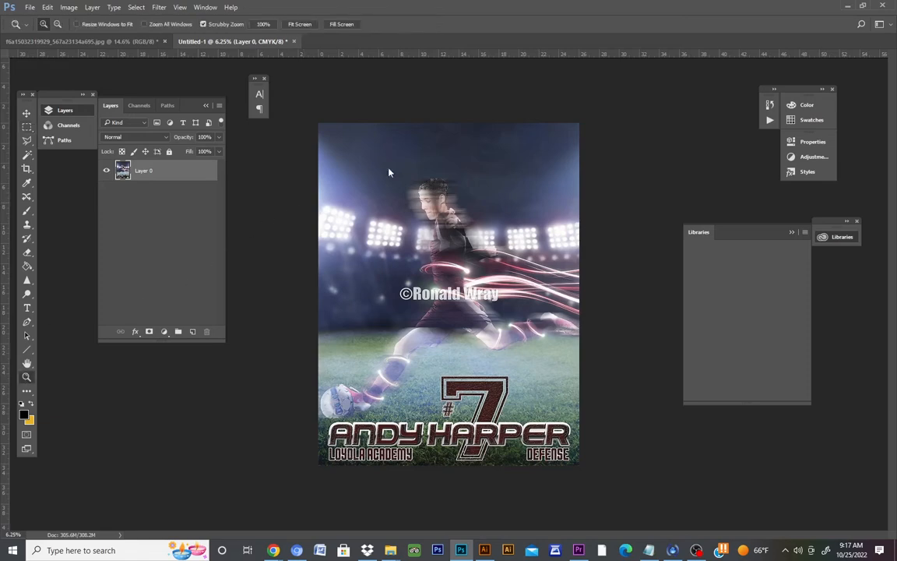
{"action": "mouse_move", "coordinate": [391, 201]}
{"action": "left_mouse_down"}
{"action": "mouse_move", "coordinate": [455, 218]}
{"action": "mouse_move", "coordinate": [374, 202]}
{"action": "left_mouse_up"}
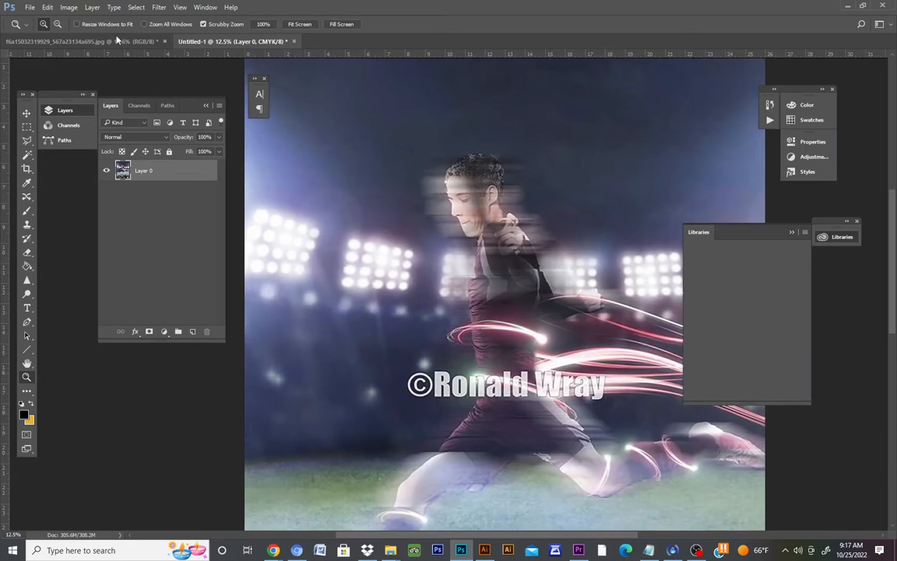
{"action": "key", "text": "ctrl+Tab"}
{"action": "left_click", "coordinate": [207, 42]}
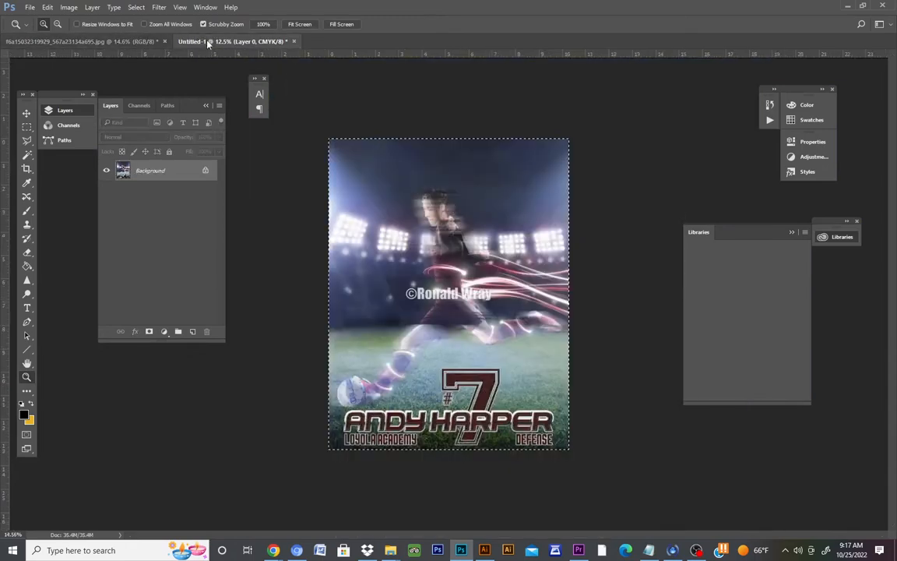
{"action": "key", "text": "ctrl+Tab"}
{"action": "left_click_drag", "start_coordinate": [419, 230], "coordinate": [457, 236]}
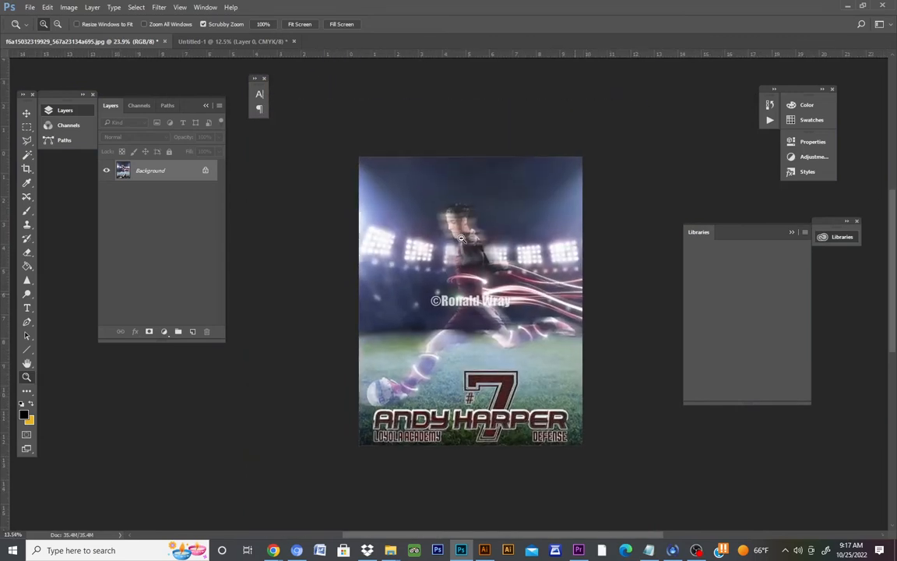
{"action": "left_click", "coordinate": [234, 40]}
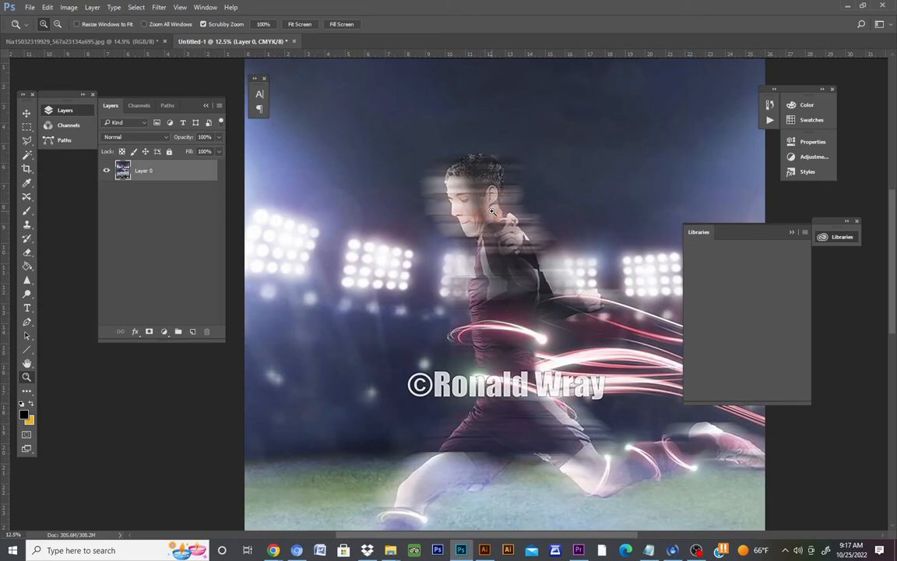
{"action": "left_click_drag", "start_coordinate": [549, 233], "coordinate": [508, 239]}
{"action": "left_click_drag", "start_coordinate": [499, 324], "coordinate": [520, 321]}
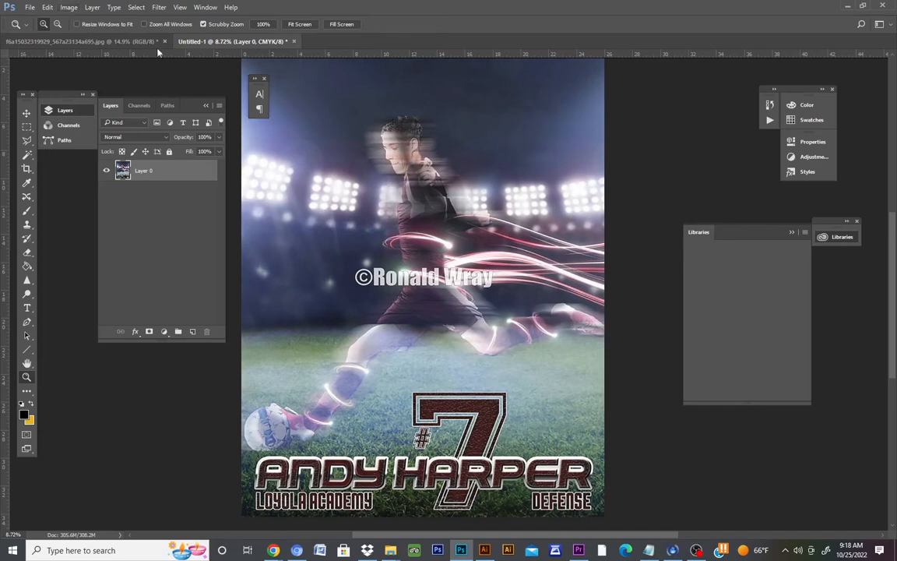
{"action": "left_click", "coordinate": [321, 155], "text": "alt"}
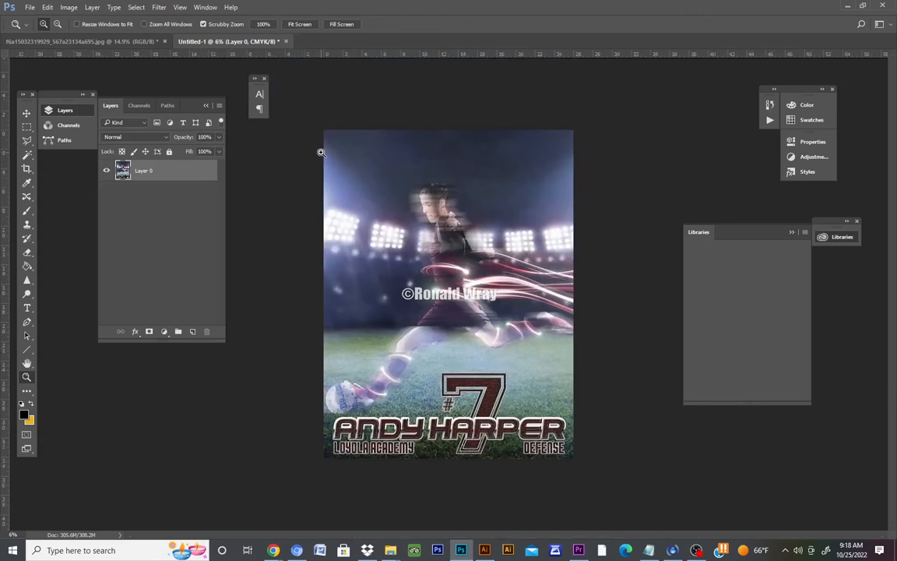
{"action": "left_click_drag", "start_coordinate": [422, 236], "coordinate": [486, 262]}
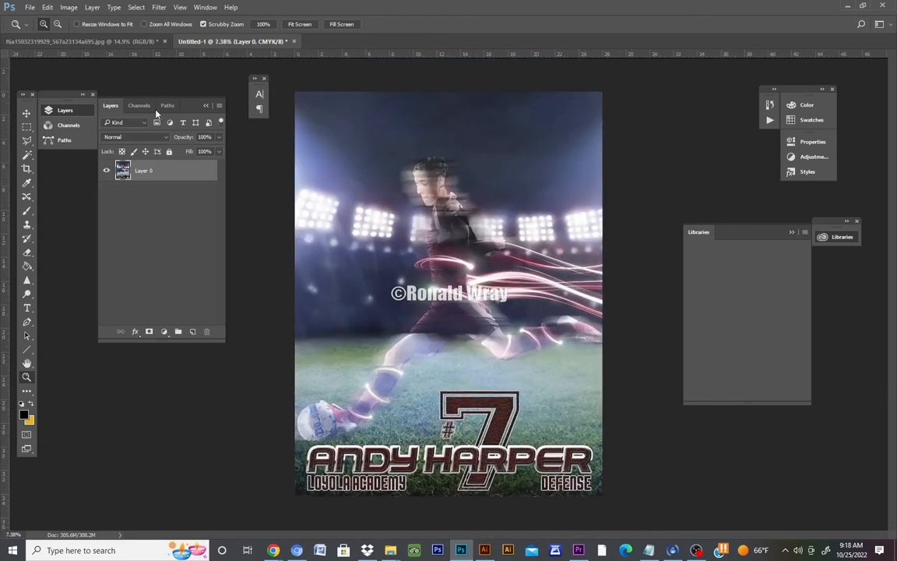
- Open the image size settings for the CMYK poster and set the width to 431.8 mm
{"action": "left_click", "coordinate": [32, 8]}
{"action": "left_click", "coordinate": [35, 9]}
{"action": "left_click", "coordinate": [66, 8]}
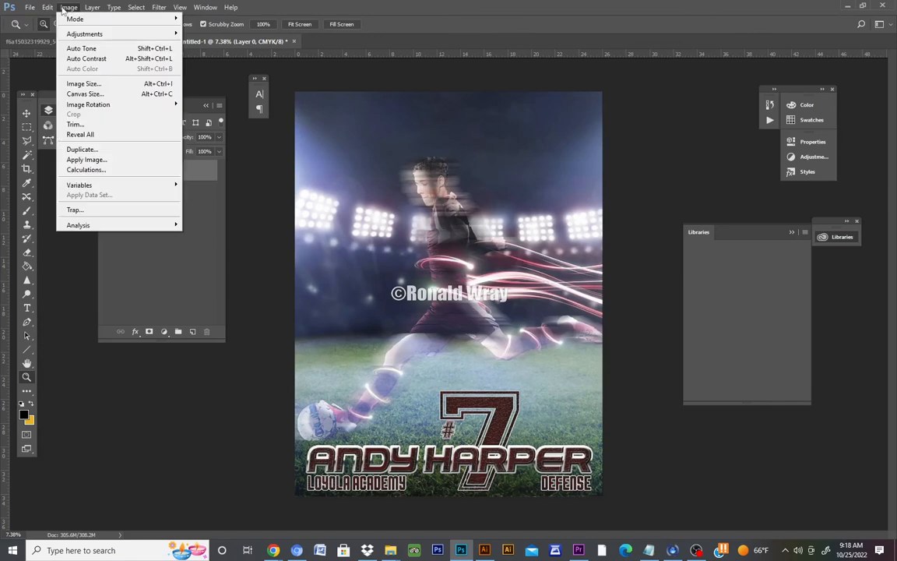
{"action": "left_click", "coordinate": [98, 83]}
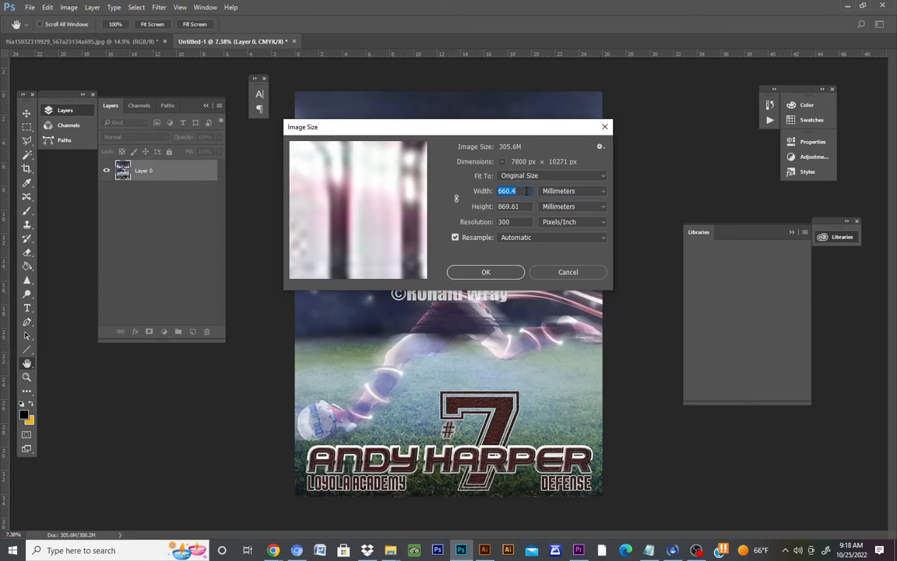
{"action": "key", "text": "BackSpace"}
{"action": "type", "text": "4"}
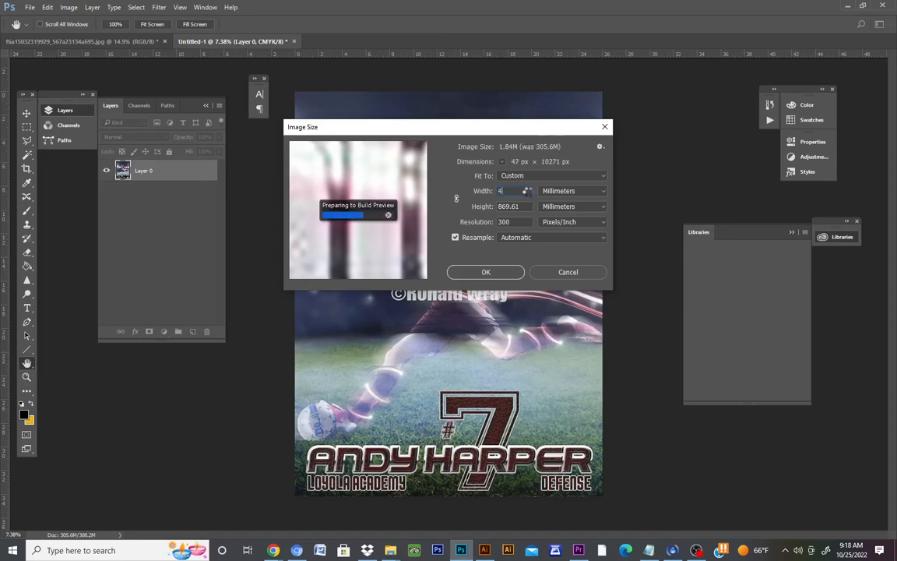
{"action": "type", "text": "31.8"}
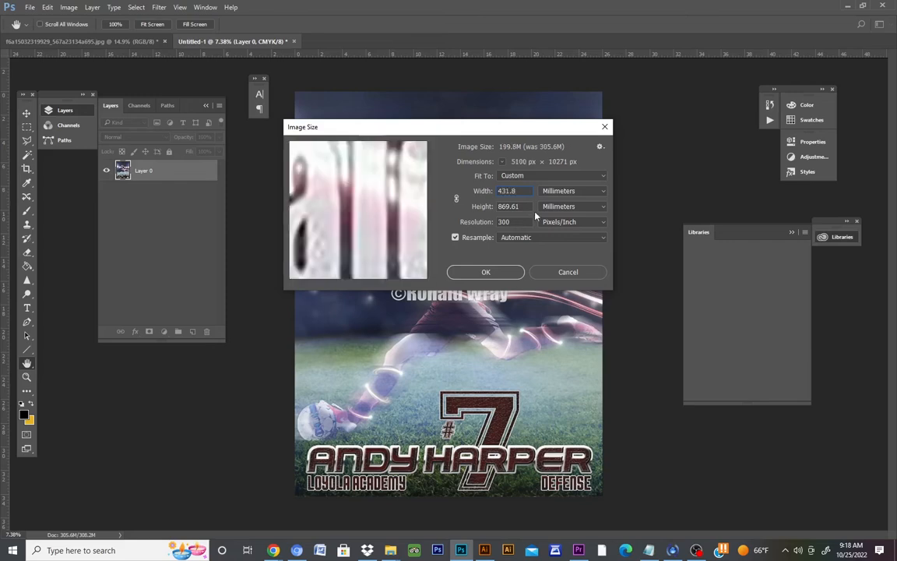
- Set the image height to 635 mm and apply the new image size
{"action": "key", "text": "Tab"}
{"action": "key", "text": "BackSpace"}
{"action": "type", "text": "635"}
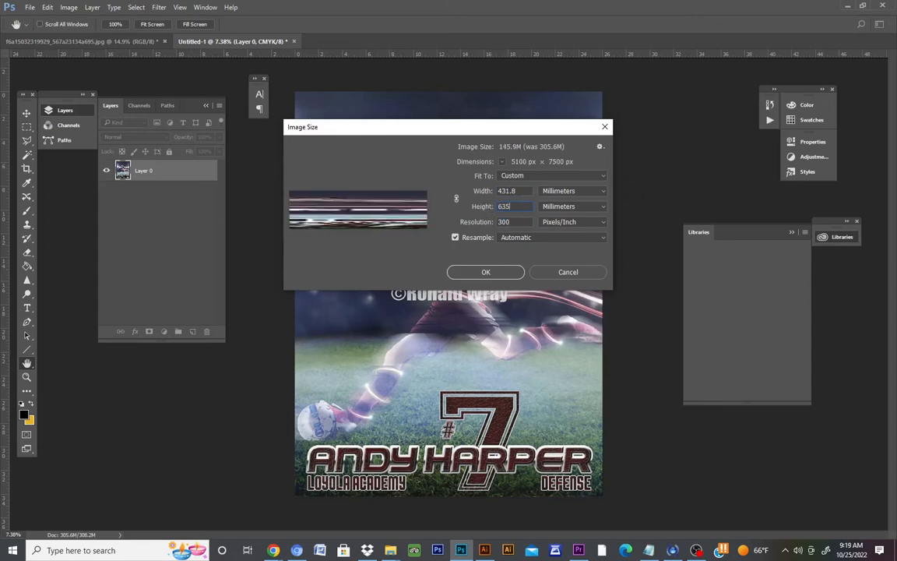
{"action": "left_click", "coordinate": [490, 271]}
- Examine the resized poster at several zoom levels, checking the player, the number and the lettering for distortion
{"action": "key", "text": "z"}
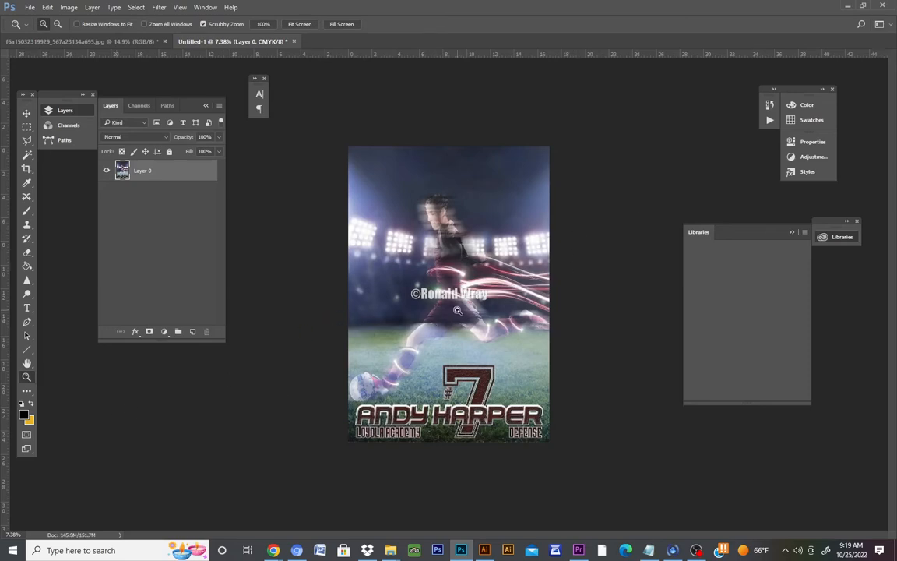
{"action": "left_click_drag", "start_coordinate": [450, 232], "coordinate": [470, 247]}
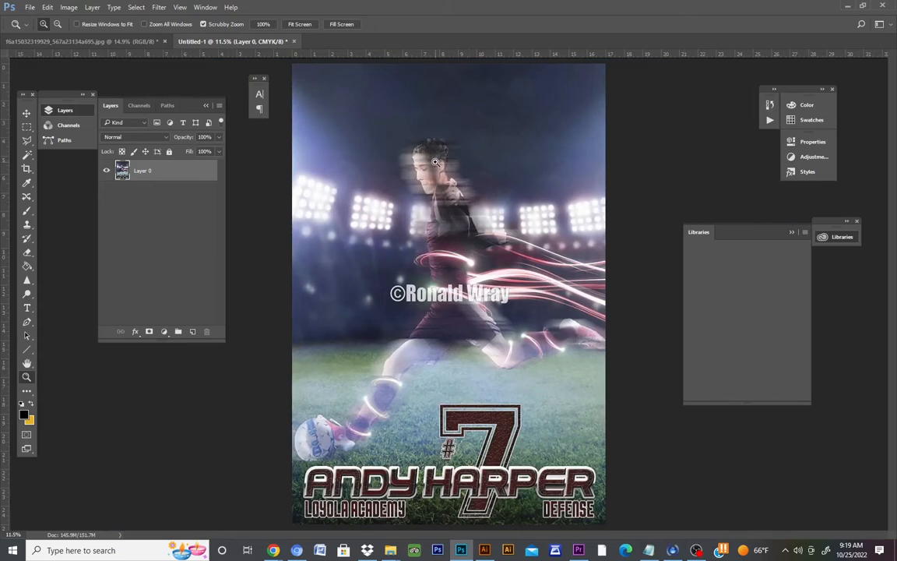
{"action": "left_click_drag", "start_coordinate": [450, 157], "coordinate": [397, 152]}
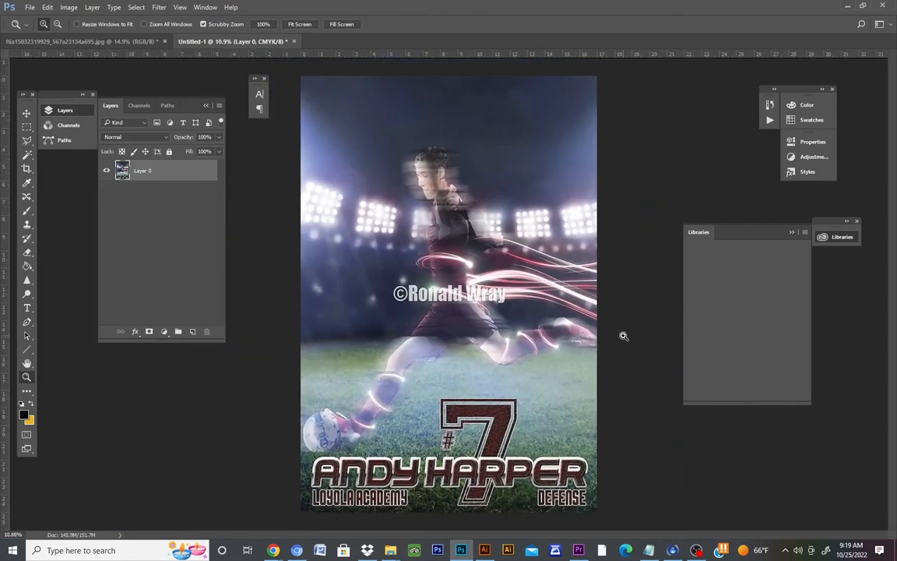
{"action": "left_click_drag", "start_coordinate": [437, 364], "coordinate": [449, 366]}
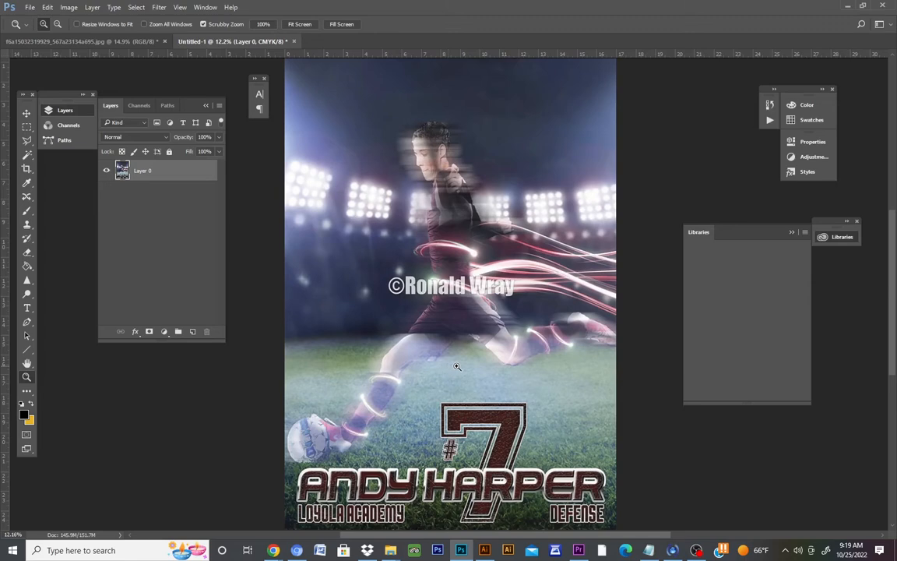
{"action": "left_click_drag", "start_coordinate": [560, 326], "coordinate": [544, 328]}
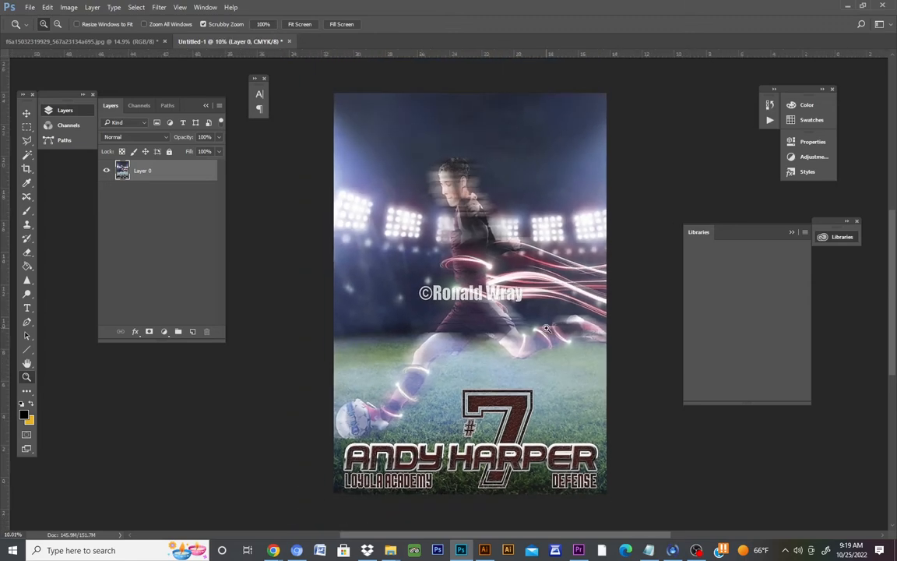
{"action": "left_click_drag", "start_coordinate": [476, 311], "coordinate": [510, 300]}
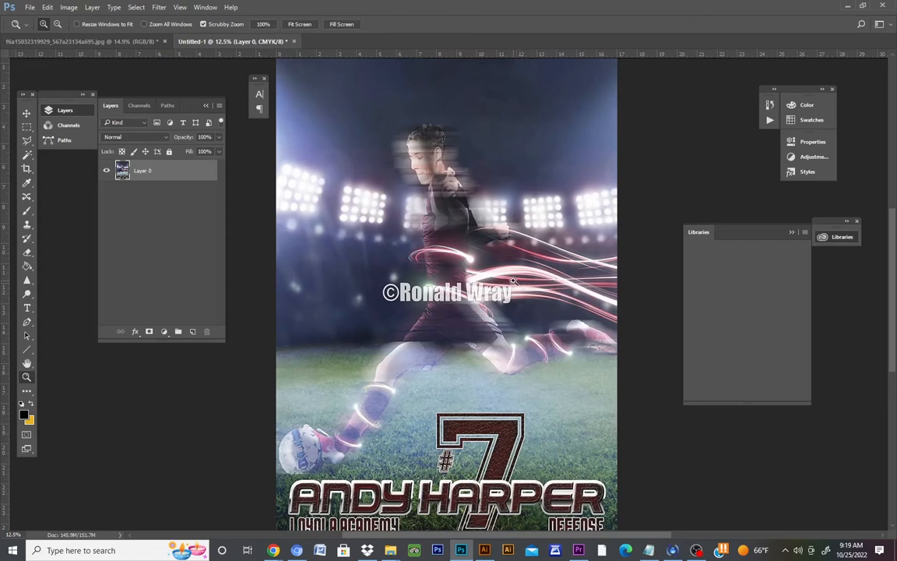
{"action": "mouse_move", "coordinate": [516, 270]}
{"action": "left_mouse_down"}
{"action": "mouse_move", "coordinate": [491, 270]}
{"action": "mouse_move", "coordinate": [503, 269]}
{"action": "left_mouse_up"}
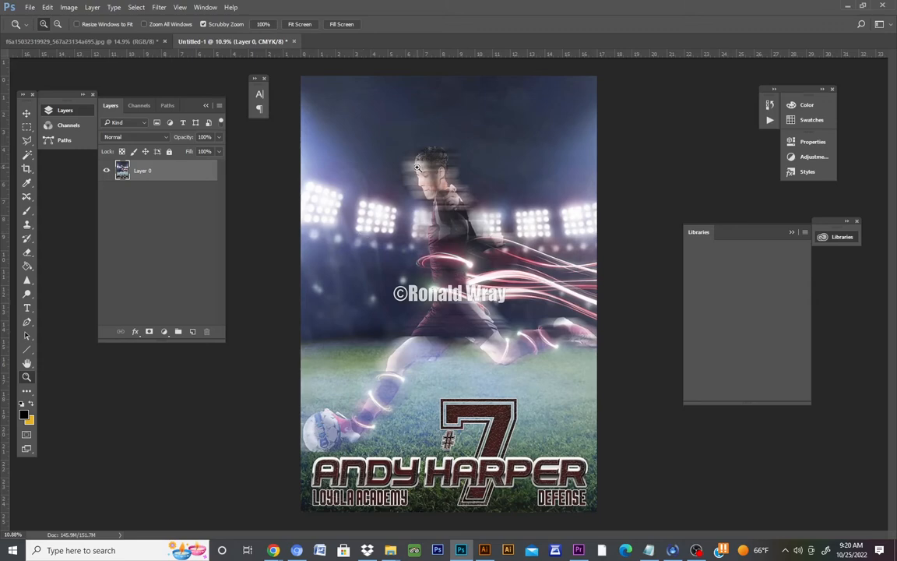
- Open the image size settings for the CMYK poster and set the width to 508 mm
{"action": "left_click", "coordinate": [67, 8]}
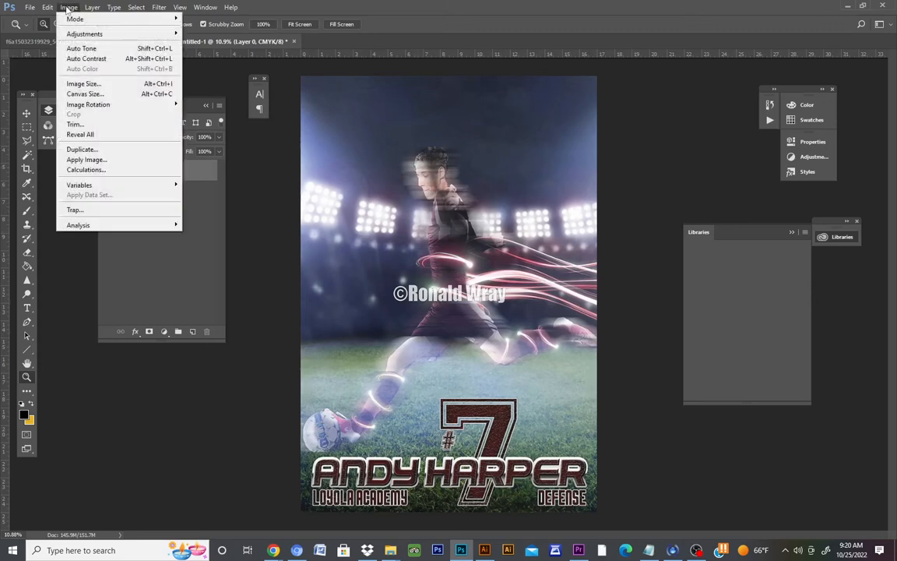
{"action": "left_click", "coordinate": [117, 84]}
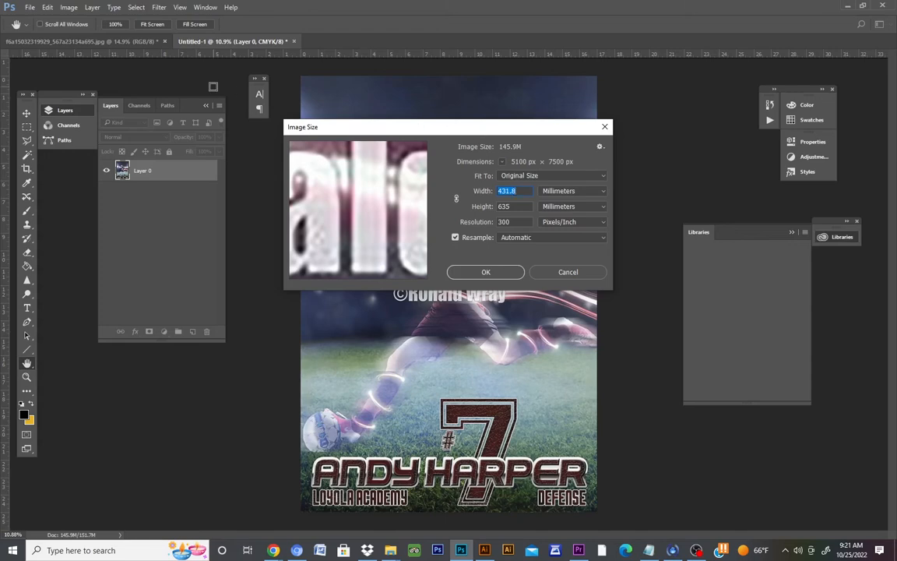
{"action": "key", "text": "BackSpace"}
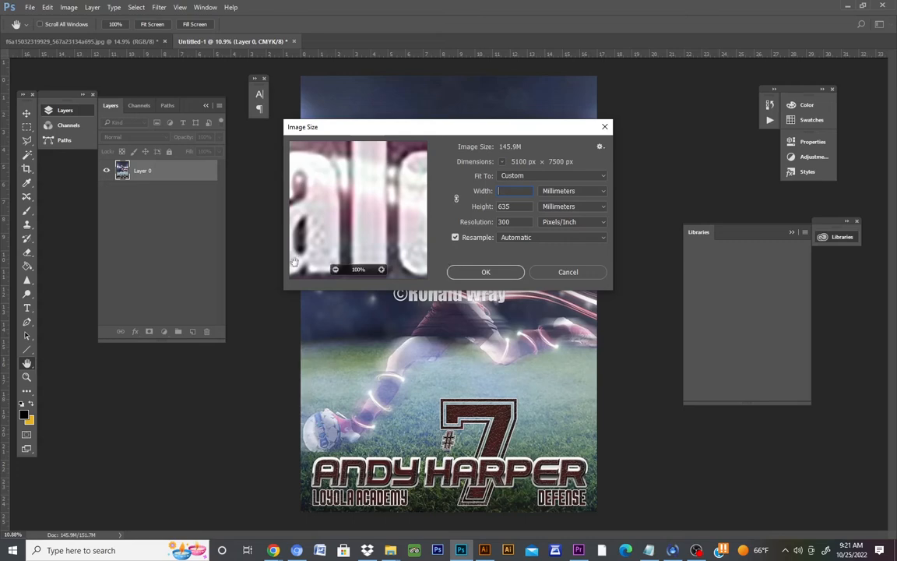
{"action": "type", "text": "508"}
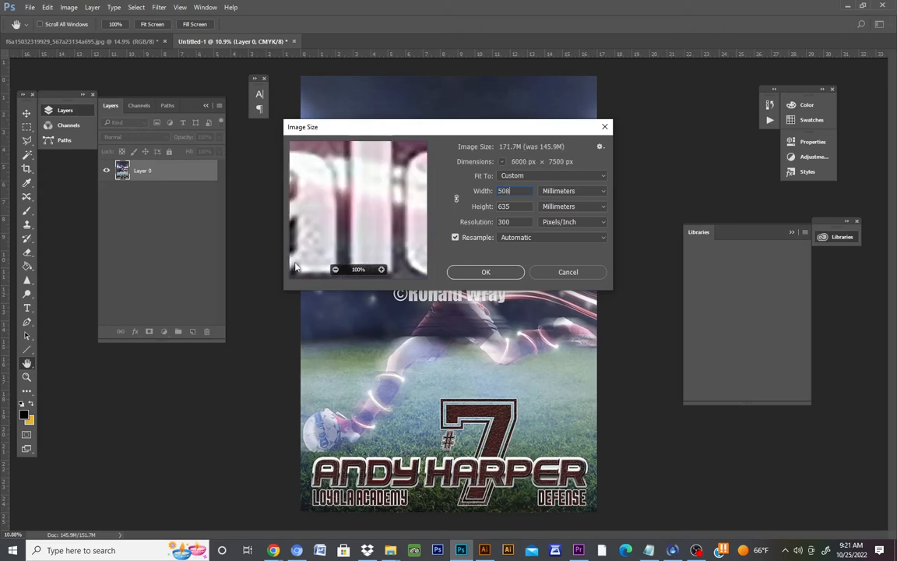
- Set the CMYK poster's height to 711.2 mm and apply the new image size
{"action": "key", "text": "Tab"}
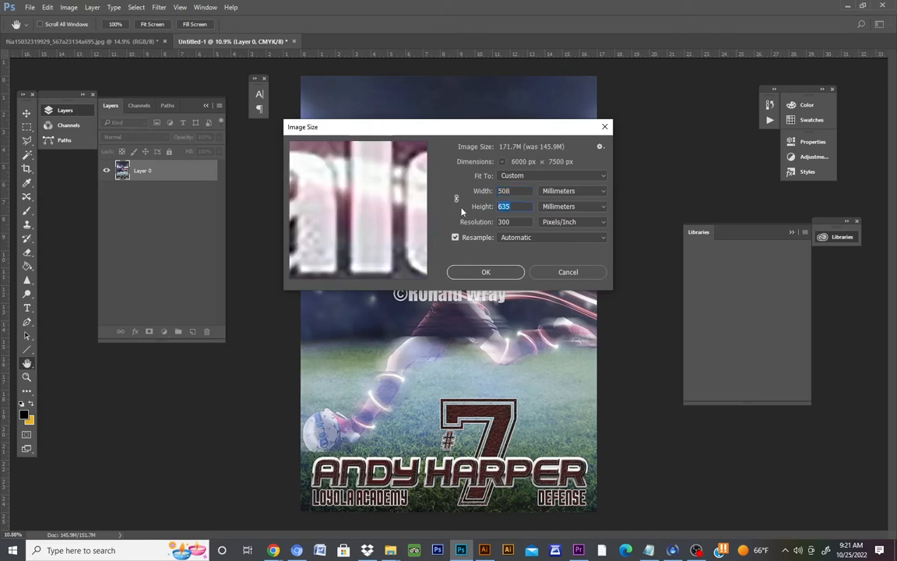
{"action": "key", "text": "BackSpace"}
{"action": "type", "text": "711."}
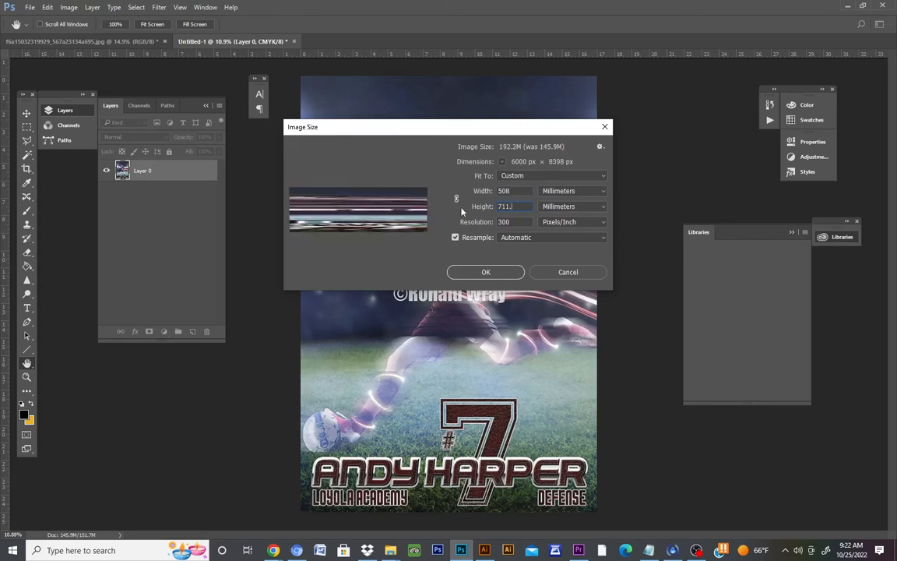
{"action": "type", "text": "2"}
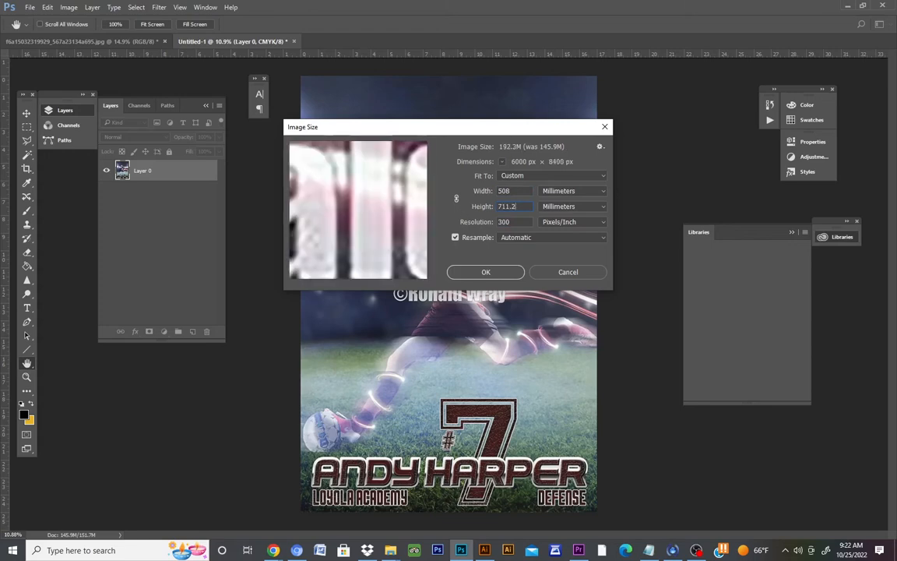
{"action": "left_click", "coordinate": [491, 274]}
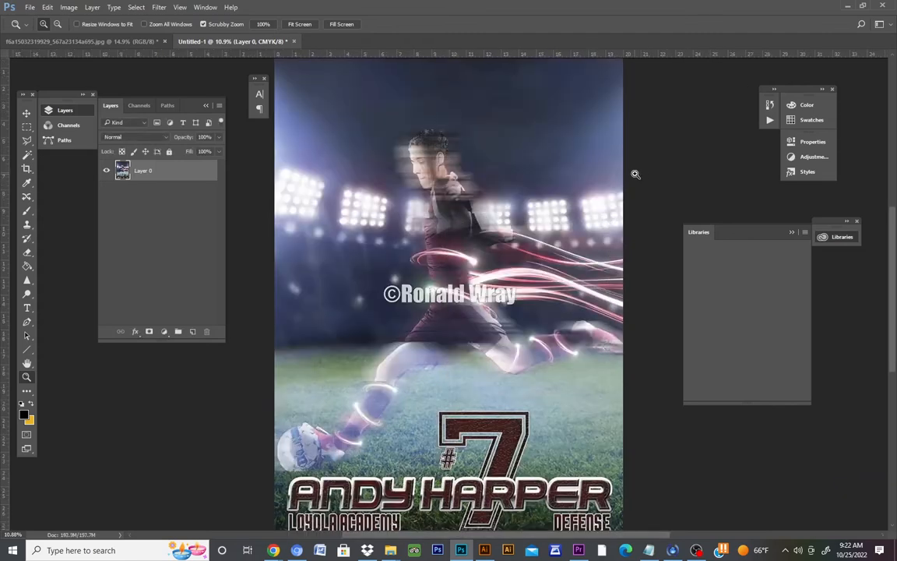
{"action": "left_click_drag", "start_coordinate": [493, 96], "coordinate": [487, 116]}
{"action": "left_click_drag", "start_coordinate": [498, 122], "coordinate": [495, 122]}
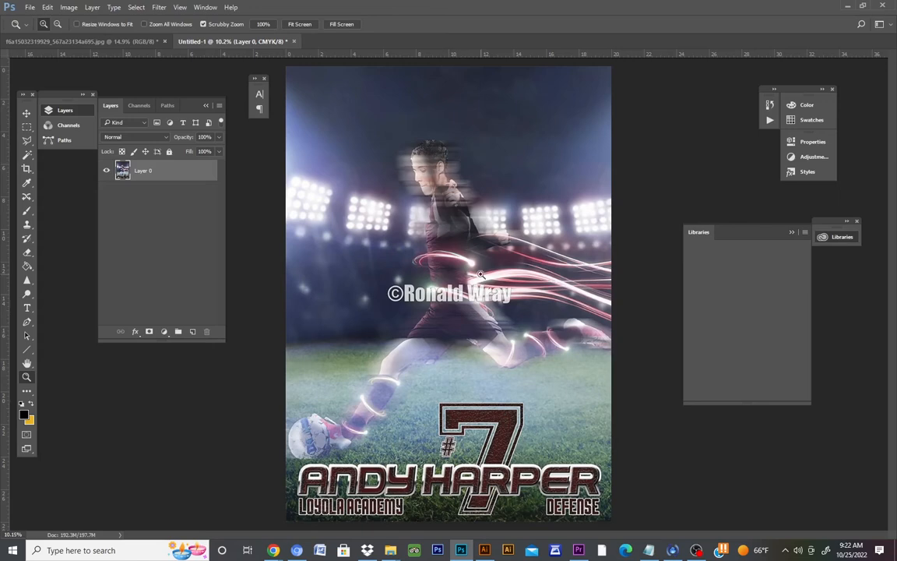
- Switch to the original RGB image and change its image size units from millimetres to inches
{"action": "left_click", "coordinate": [69, 9]}
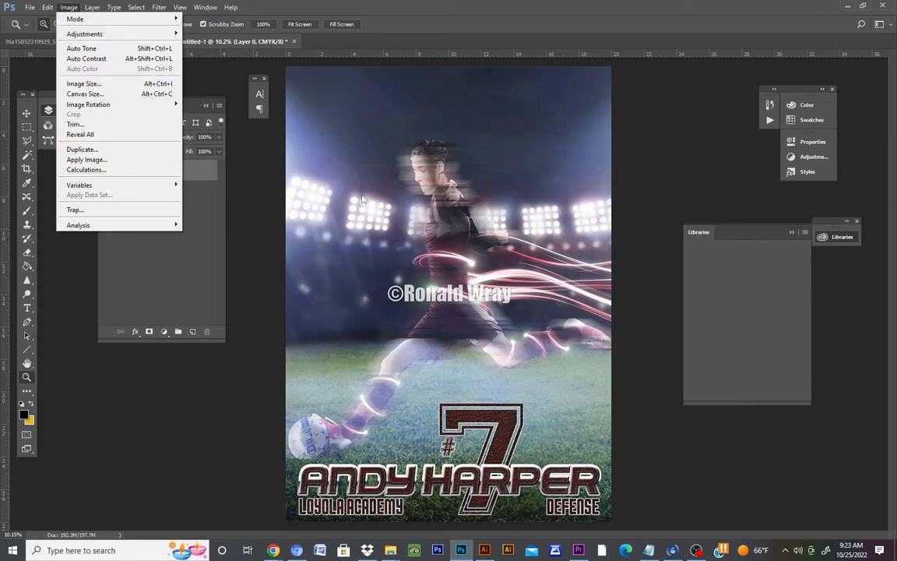
{"action": "left_click", "coordinate": [244, 44]}
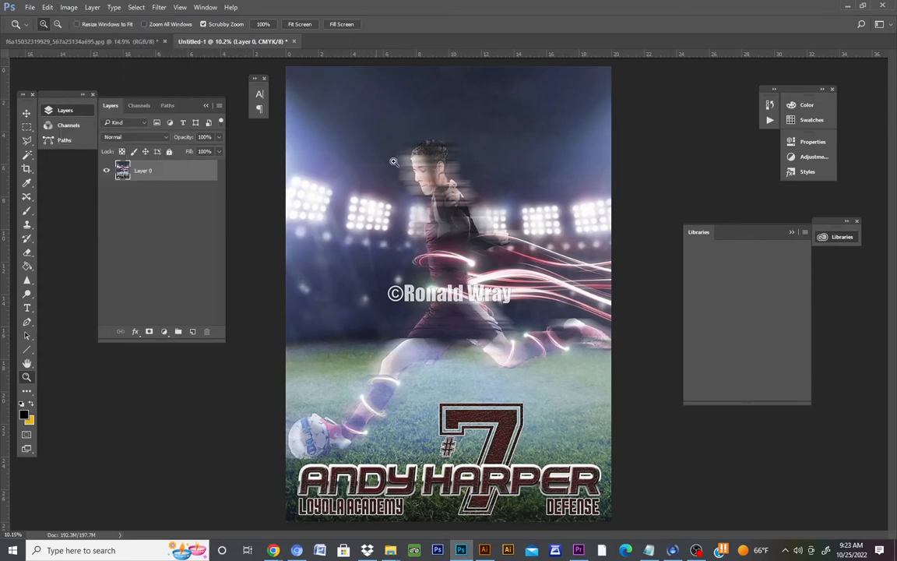
{"action": "left_click", "coordinate": [76, 44]}
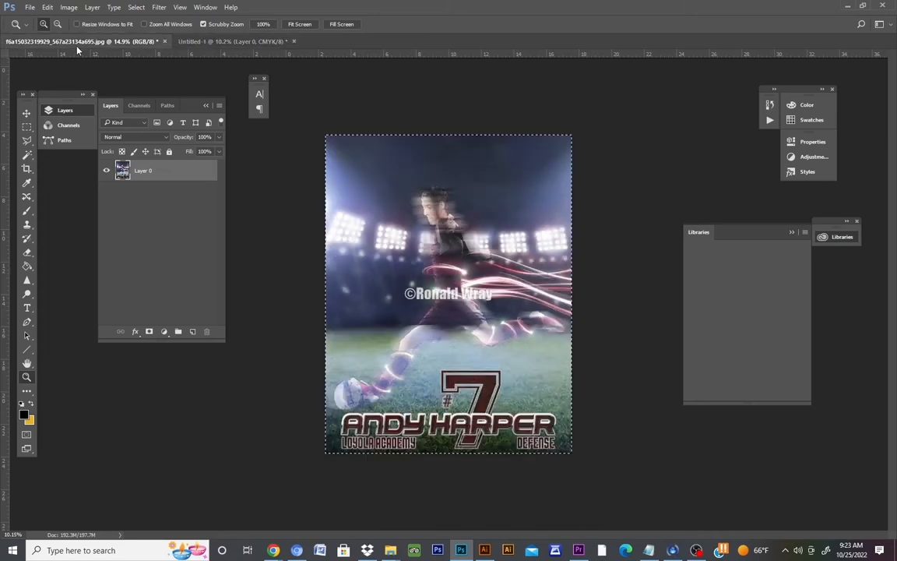
{"action": "key", "text": "ctrl+a"}
{"action": "left_click", "coordinate": [48, 7]}
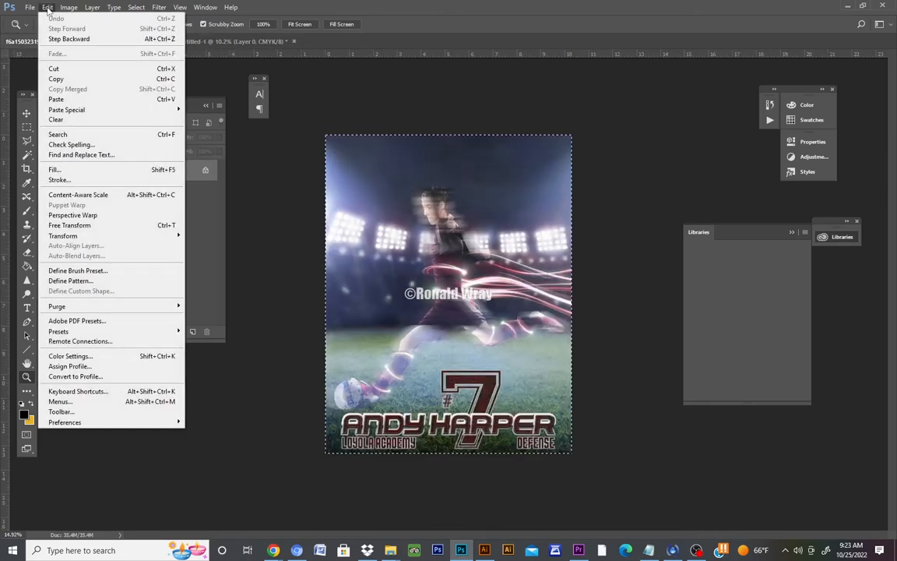
{"action": "mouse_move", "coordinate": [66, 9]}
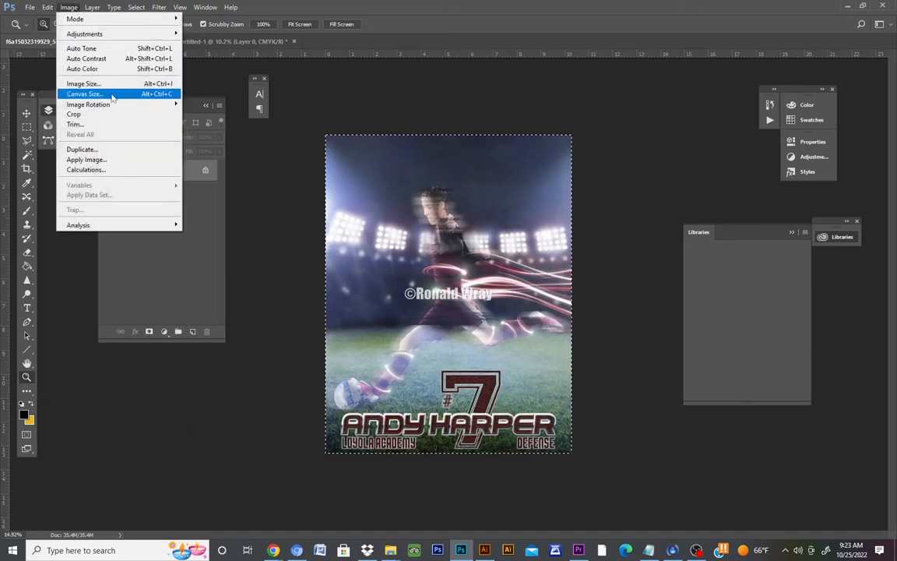
{"action": "left_click", "coordinate": [74, 83]}
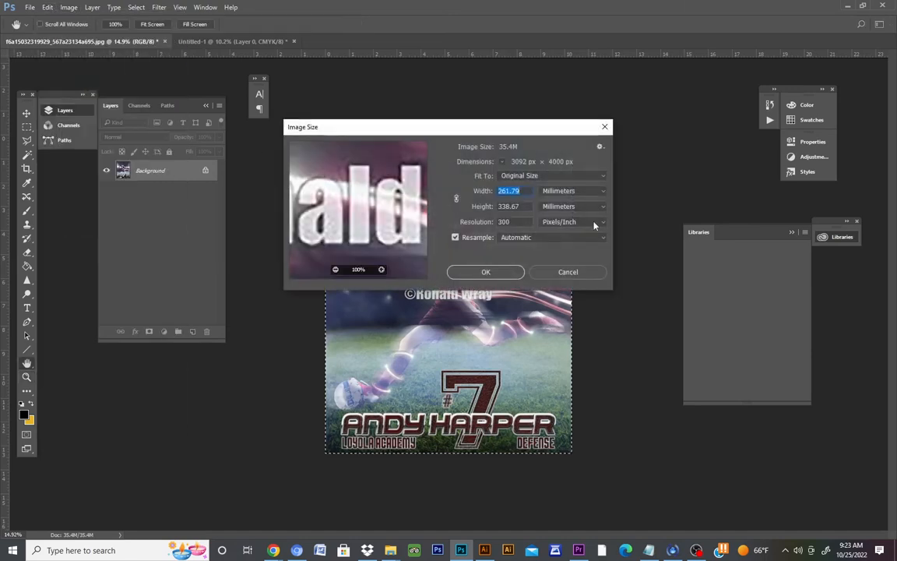
{"action": "left_click", "coordinate": [575, 191]}
{"action": "left_click", "coordinate": [554, 216]}
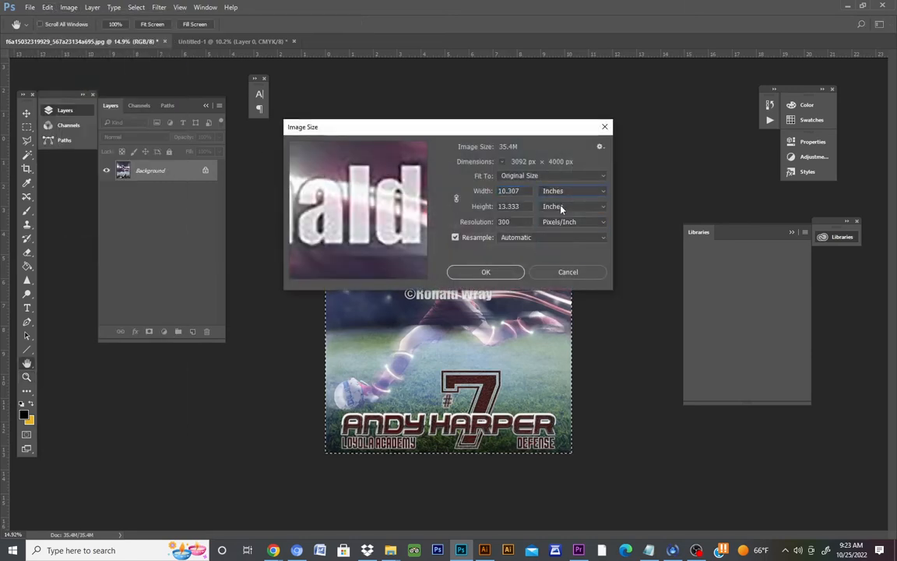
{"action": "left_click", "coordinate": [486, 272]}
{"action": "key", "text": "z"}
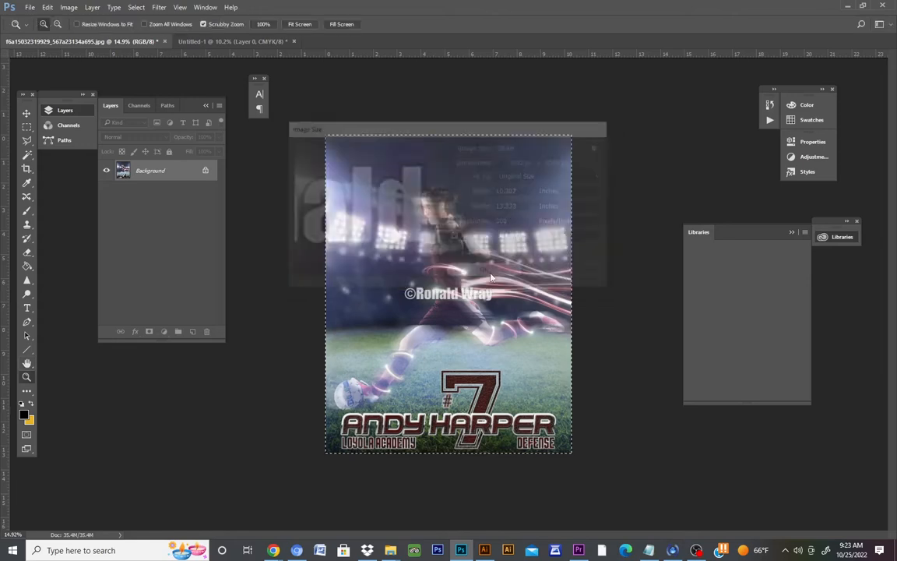
{"action": "left_click", "coordinate": [46, 7]}
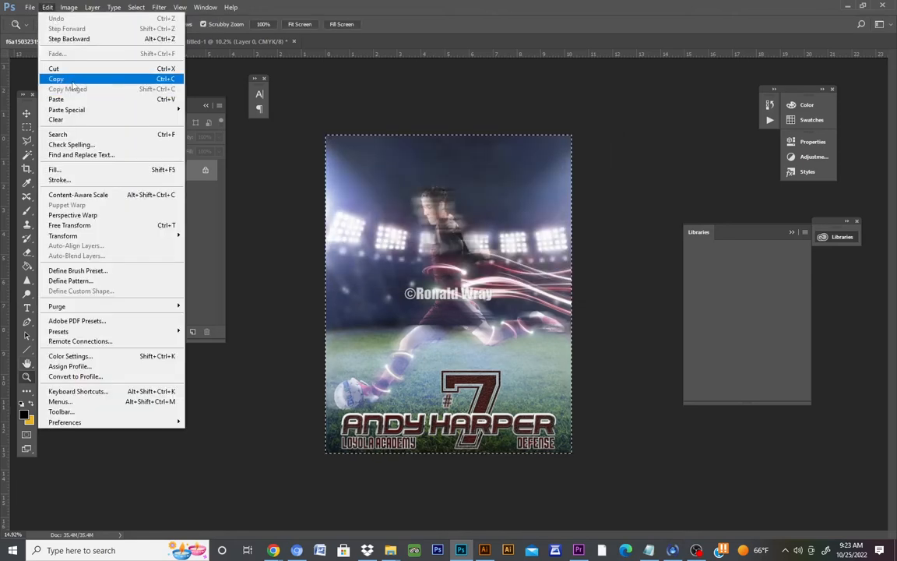
{"action": "left_click", "coordinate": [70, 77]}
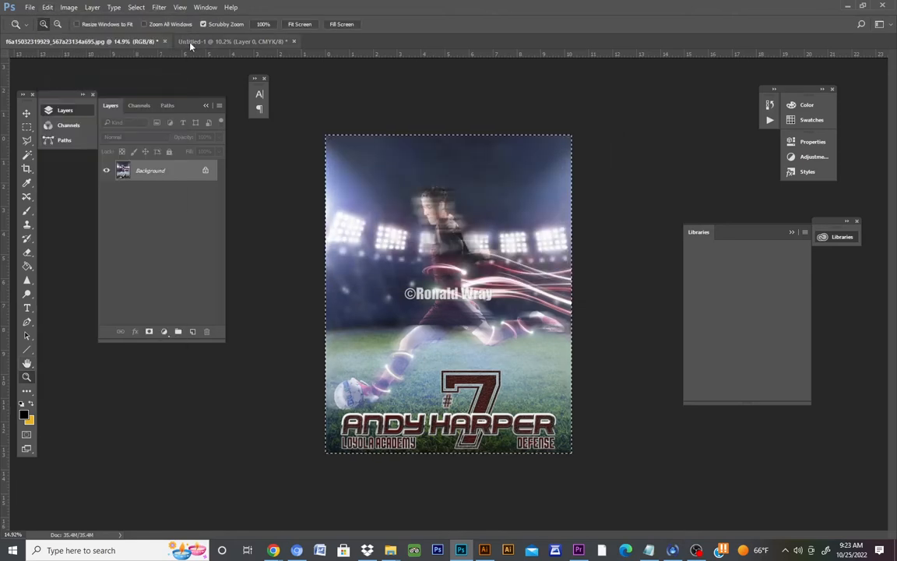
{"action": "left_click", "coordinate": [30, 7]}
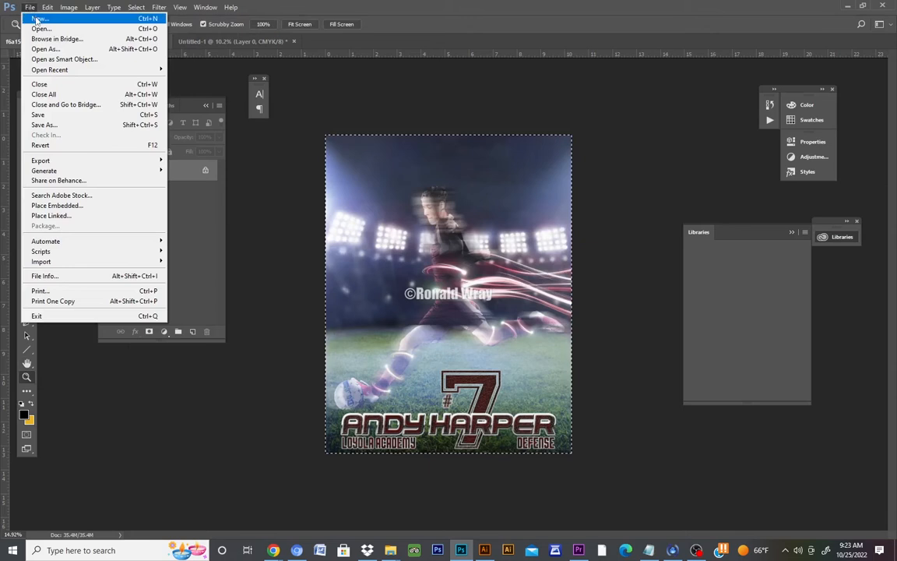
{"action": "left_click", "coordinate": [37, 17]}
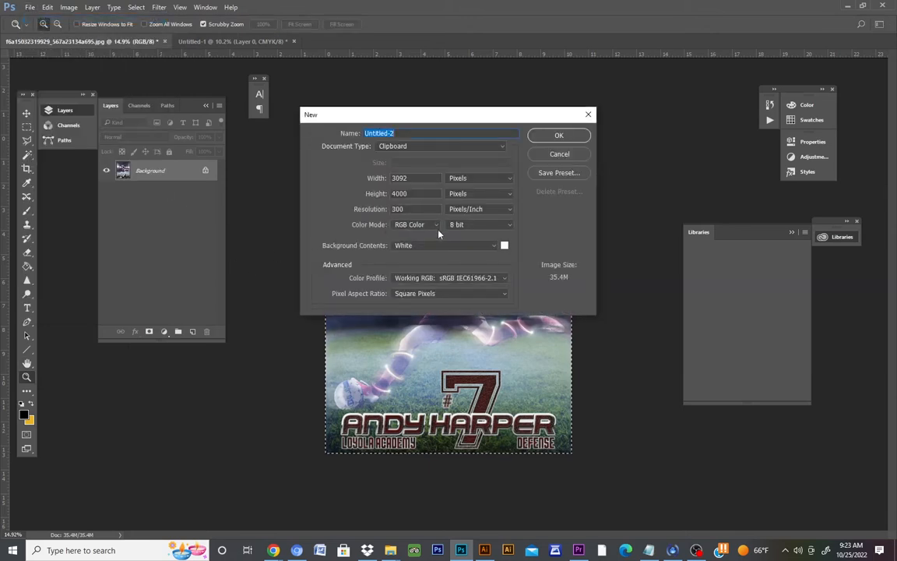
{"action": "left_click", "coordinate": [570, 154]}
- Open the image size settings for the RGB poster and set the width to 24 inches
{"action": "left_click", "coordinate": [69, 7]}
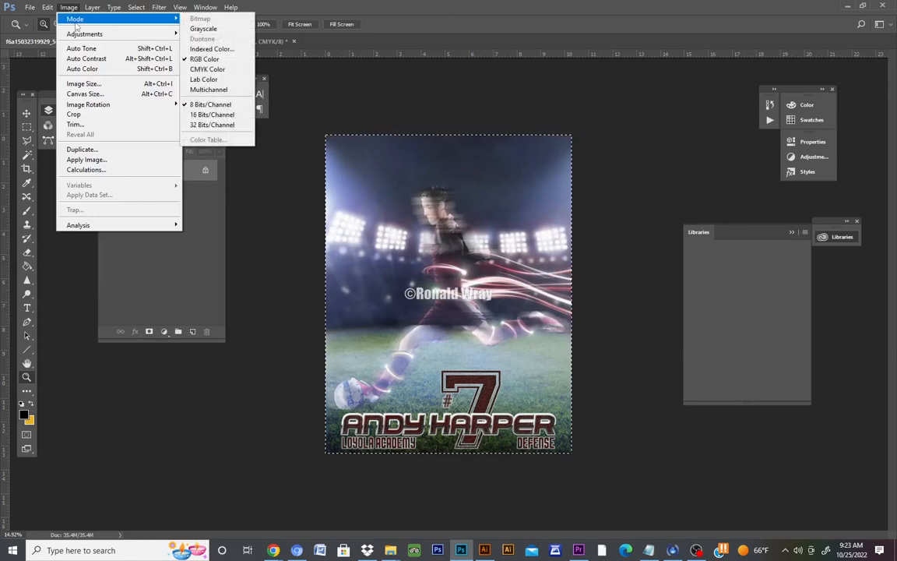
{"action": "left_click", "coordinate": [83, 83]}
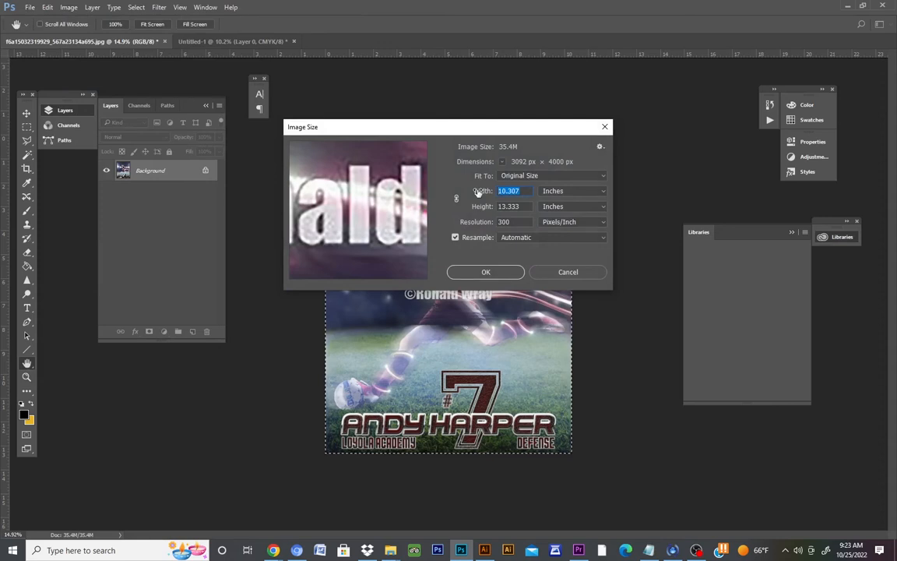
{"action": "key", "text": "BackSpace"}
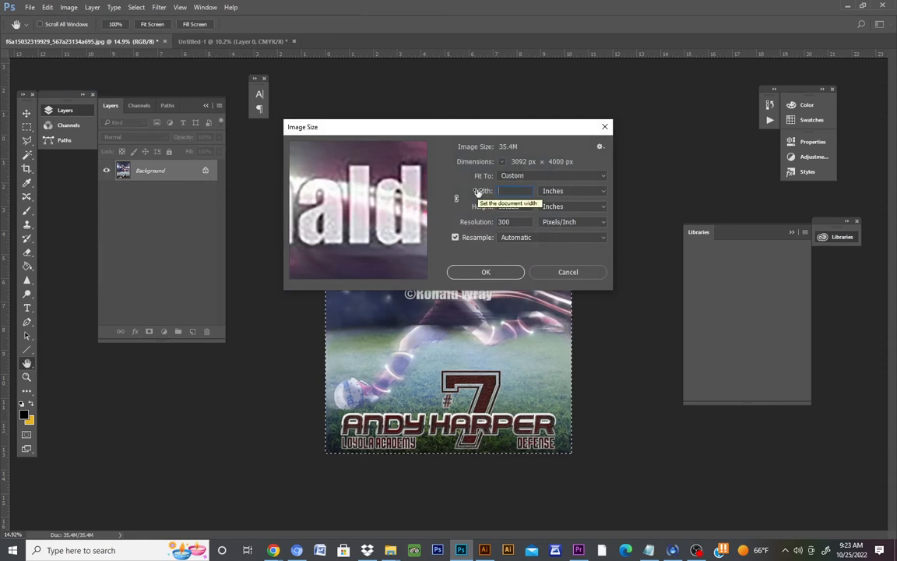
{"action": "type", "text": "24"}
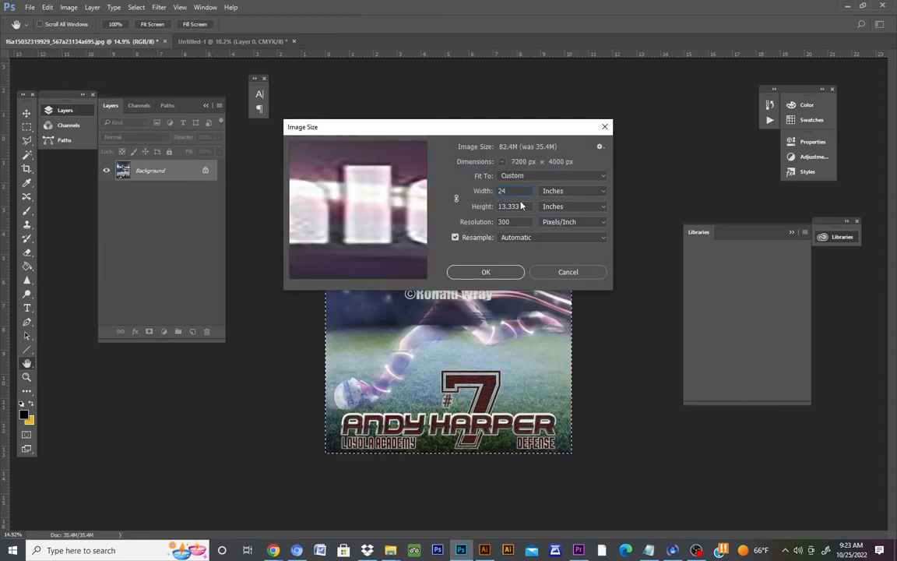
- Set the RGB poster's height to 36 inches, apply the resize and check the whole poster
{"action": "key", "text": "Tab"}
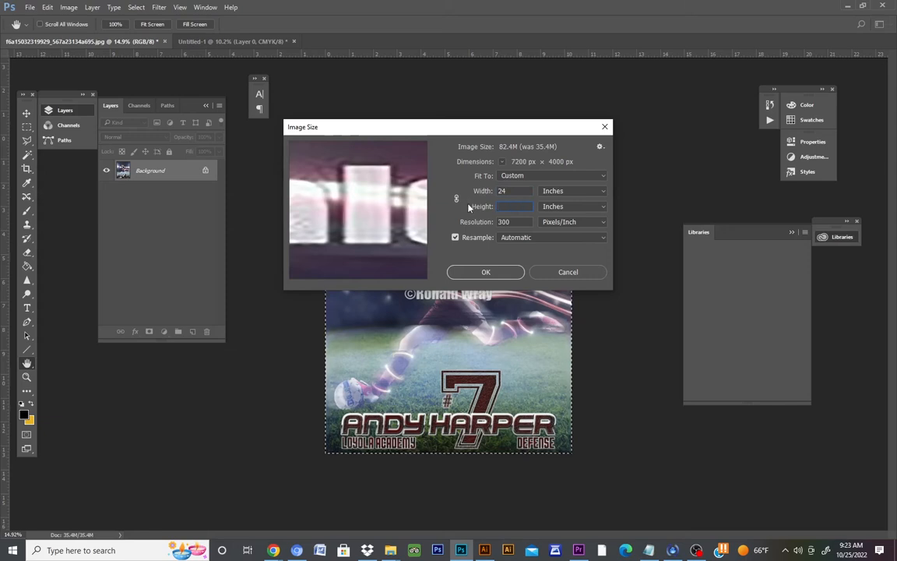
{"action": "key", "text": "BackSpace"}
{"action": "type", "text": "36"}
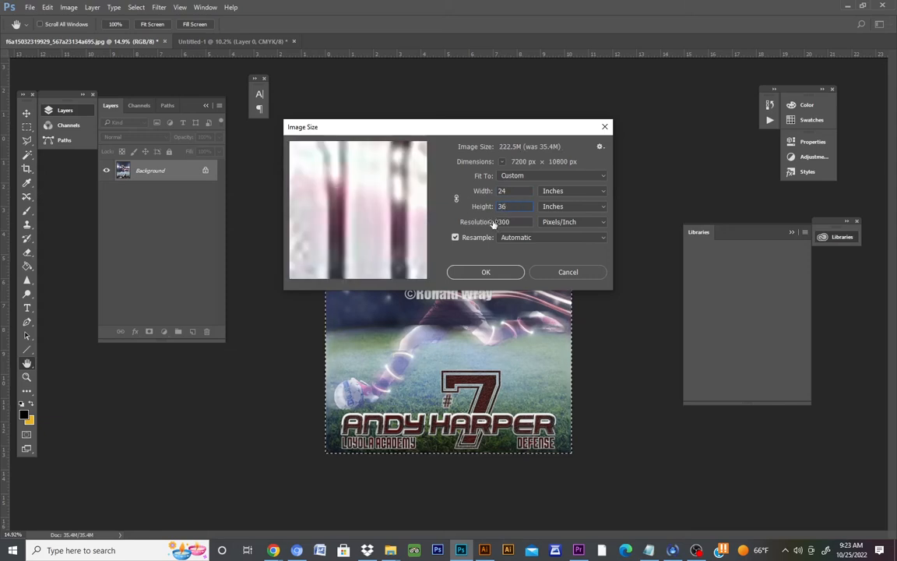
{"action": "left_click", "coordinate": [516, 271]}
{"action": "key", "text": "z"}
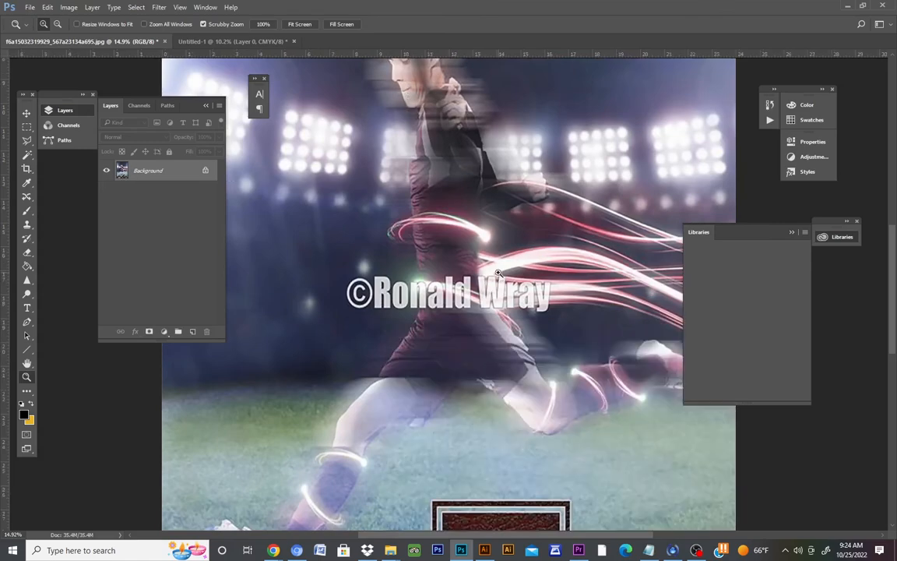
{"action": "left_click_drag", "start_coordinate": [447, 253], "coordinate": [408, 259]}
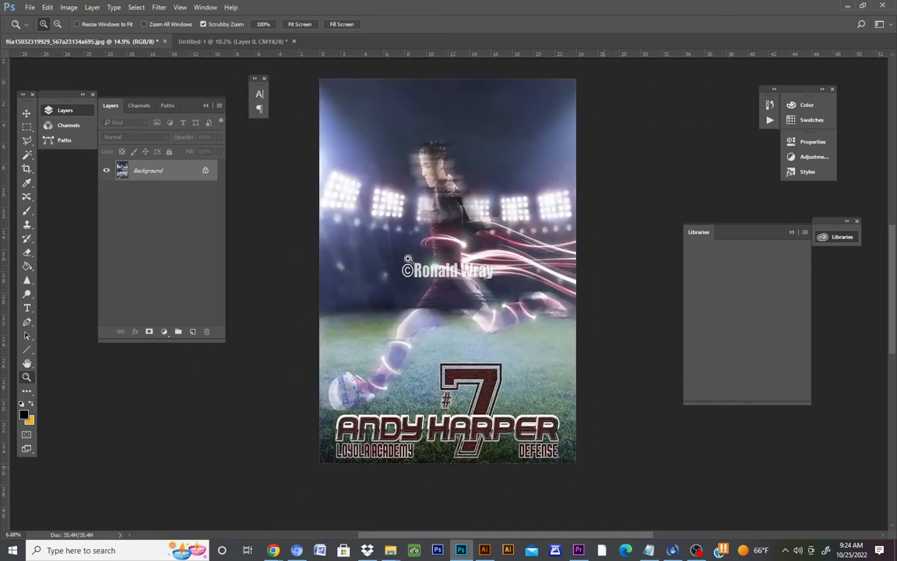
{"action": "left_click", "coordinate": [408, 258]}
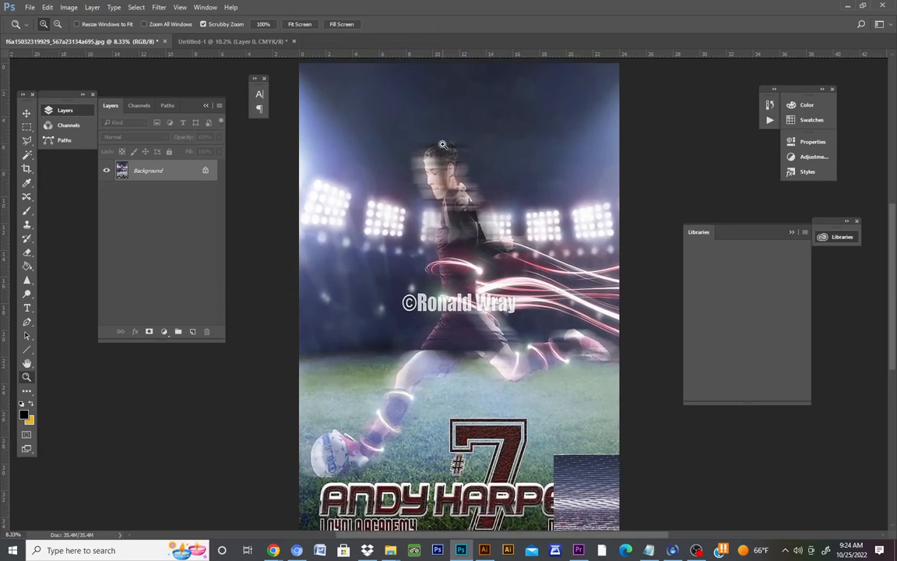
{"action": "mouse_move", "coordinate": [442, 144]}
{"action": "left_mouse_down"}
{"action": "mouse_move", "coordinate": [484, 148]}
{"action": "mouse_move", "coordinate": [449, 161]}
{"action": "left_mouse_up"}
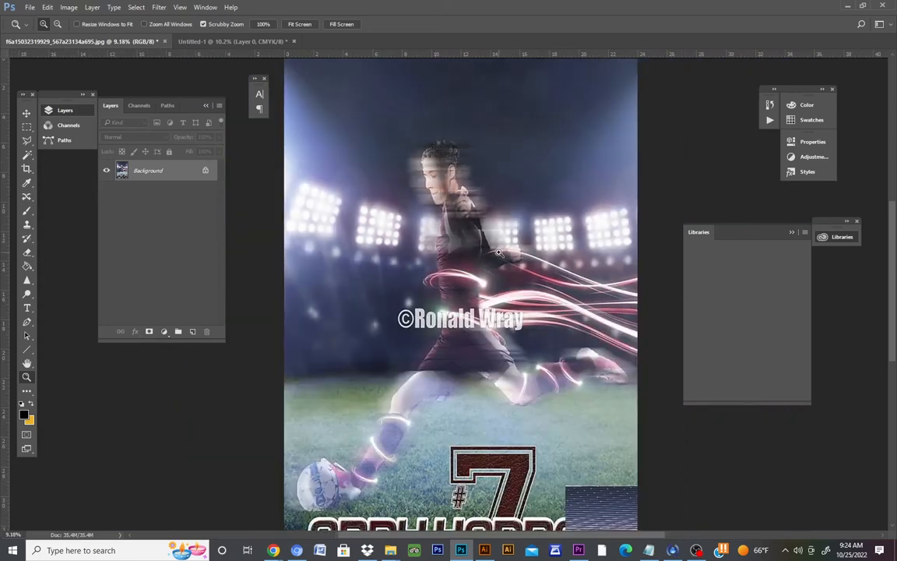
{"action": "key", "text": "ctrl+0"}
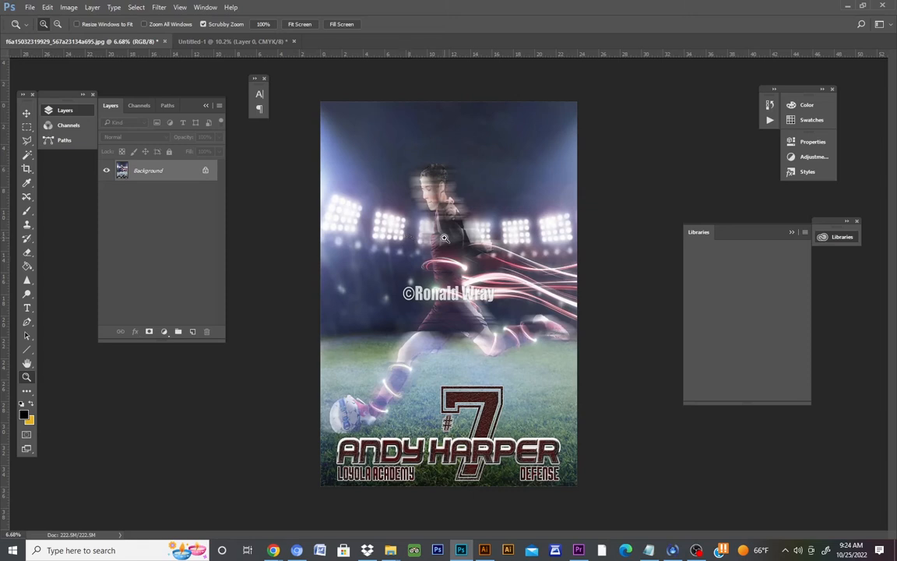
- Open the image size settings for the RGB poster and set the height to 24 inches
{"action": "left_click", "coordinate": [71, 11]}
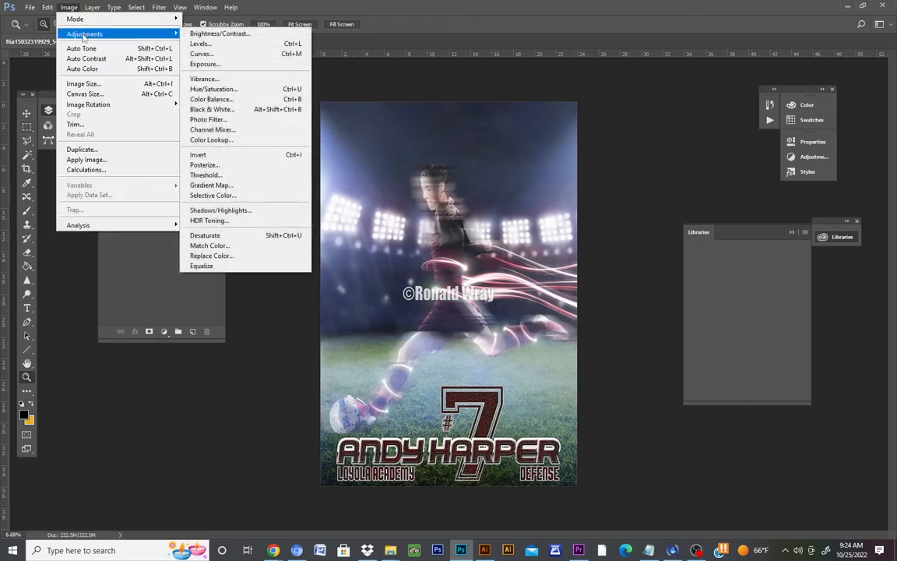
{"action": "mouse_move", "coordinate": [49, 8]}
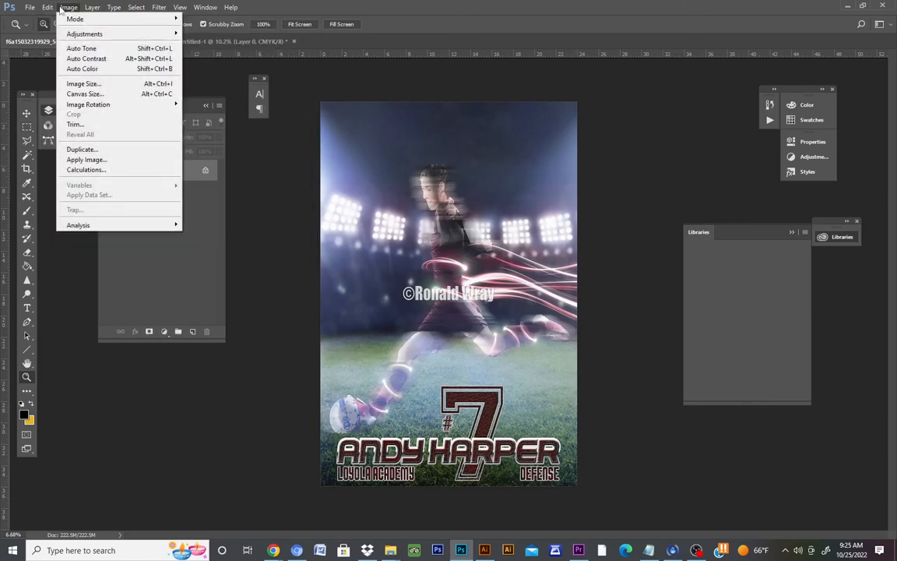
{"action": "left_click", "coordinate": [58, 8]}
{"action": "left_click", "coordinate": [60, 8]}
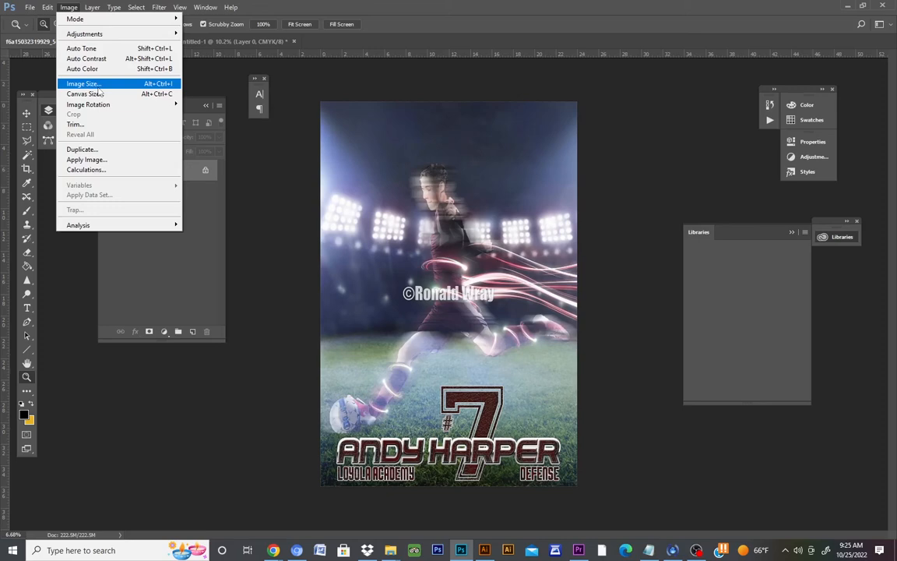
{"action": "left_click", "coordinate": [86, 83]}
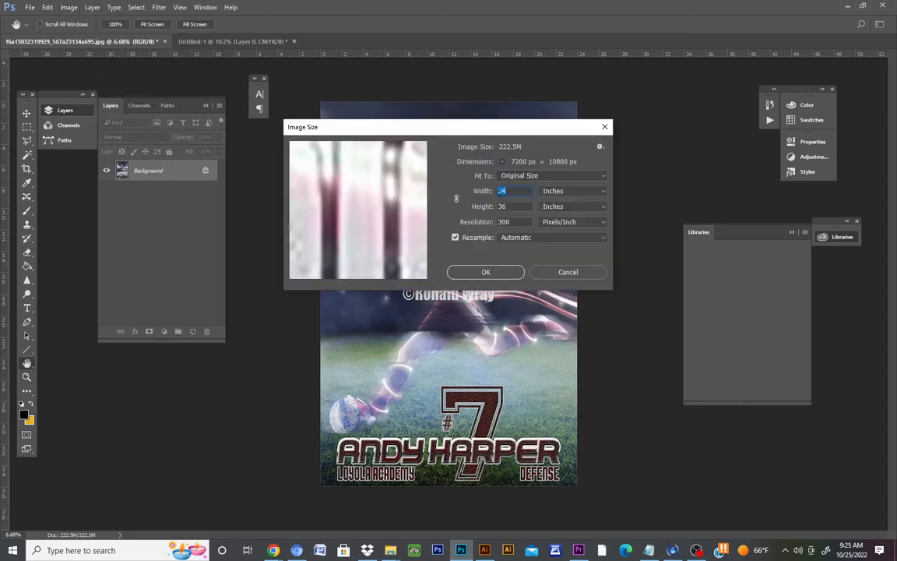
{"action": "key", "text": "Tab"}
{"action": "type", "text": "24"}
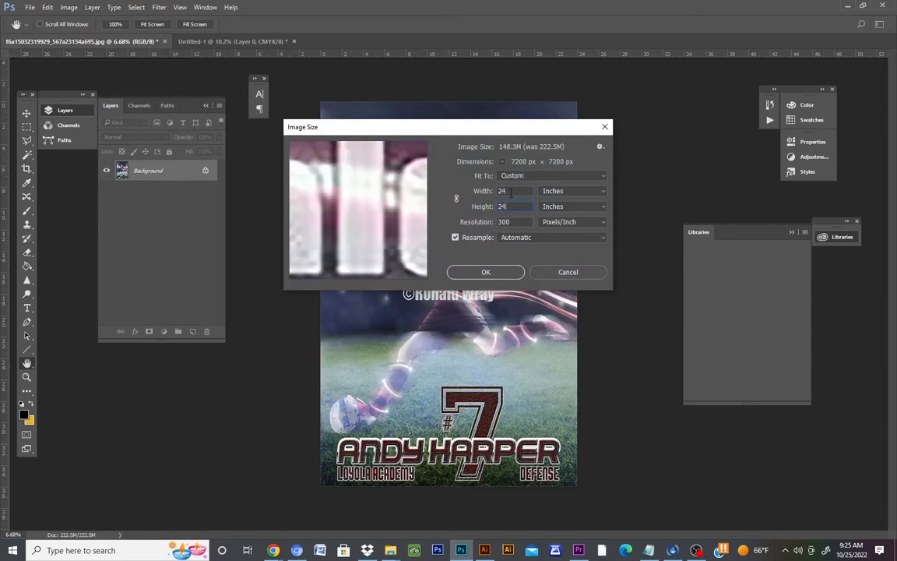
- Set the RGB poster's width to 16 inches, apply the resize and check the whole poster
{"action": "left_click_drag", "start_coordinate": [508, 193], "coordinate": [494, 200]}
{"action": "key", "text": "BackSpace"}
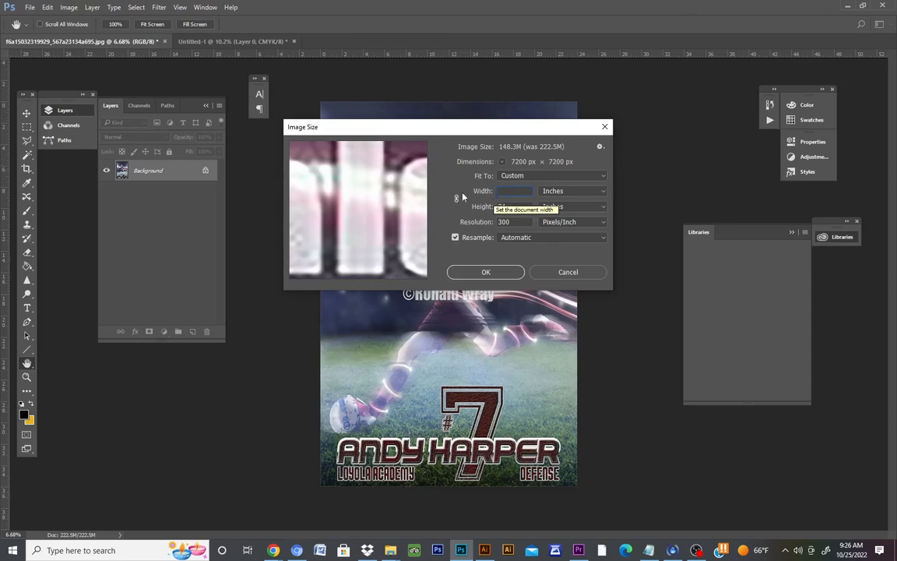
{"action": "type", "text": "16"}
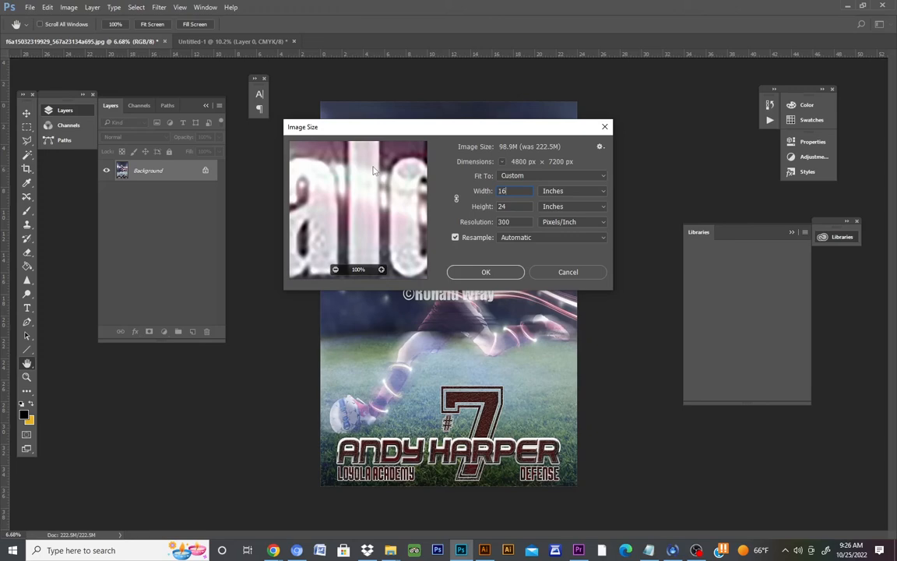
{"action": "left_click", "coordinate": [485, 272]}
{"action": "key", "text": "z"}
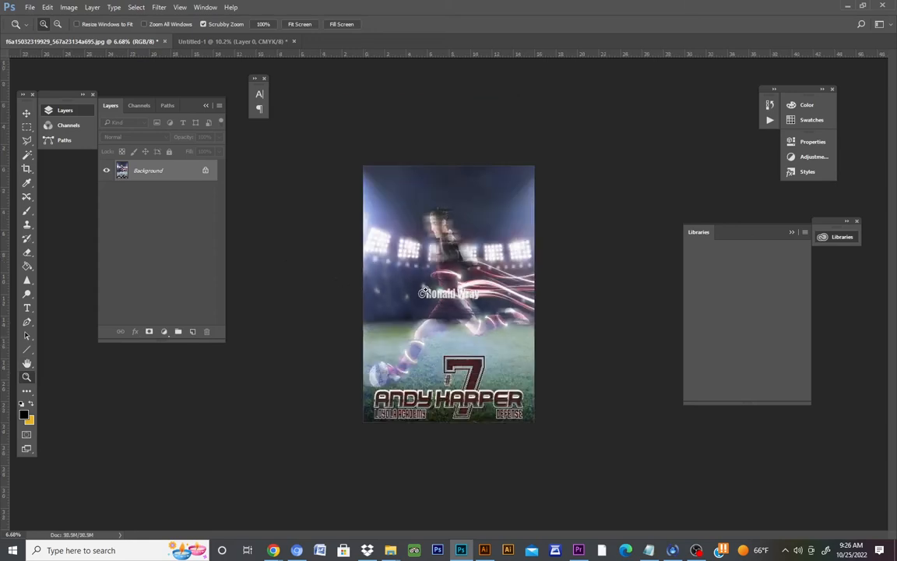
{"action": "left_click", "coordinate": [460, 293]}
{"action": "left_click_drag", "start_coordinate": [461, 292], "coordinate": [470, 295]}
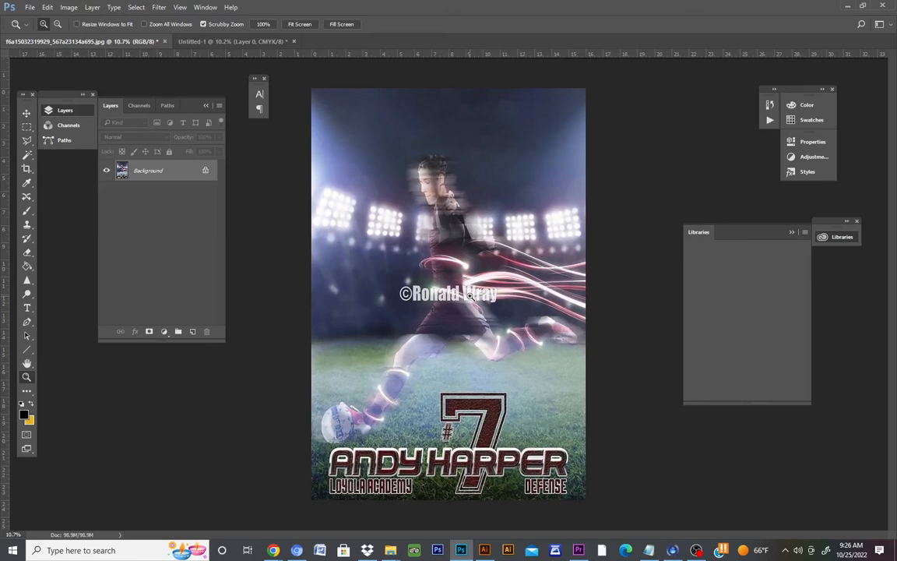
- Resize the RGB poster to 8.5 inches wide by 11 inches high and check the whole poster
{"action": "left_click", "coordinate": [68, 7]}
{"action": "mouse_move", "coordinate": [70, 35]}
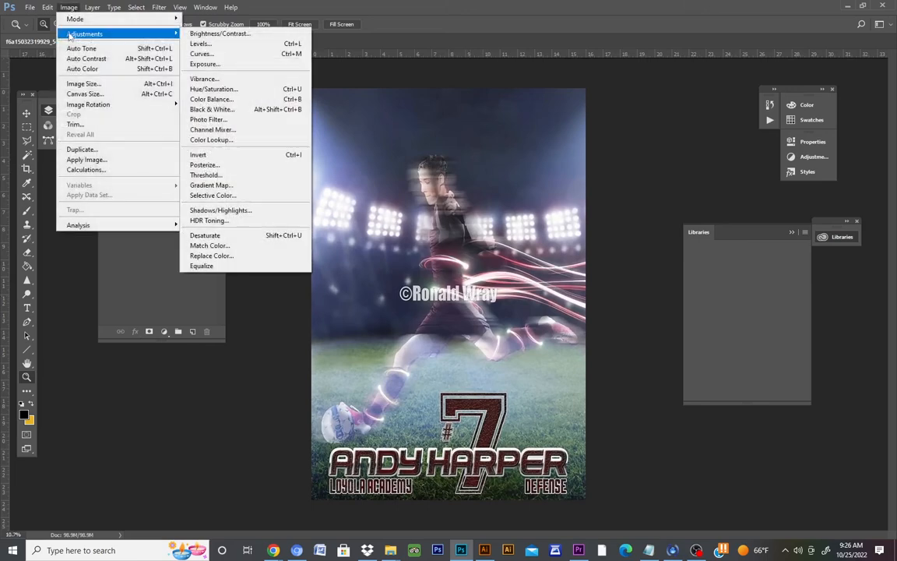
{"action": "left_click", "coordinate": [83, 84]}
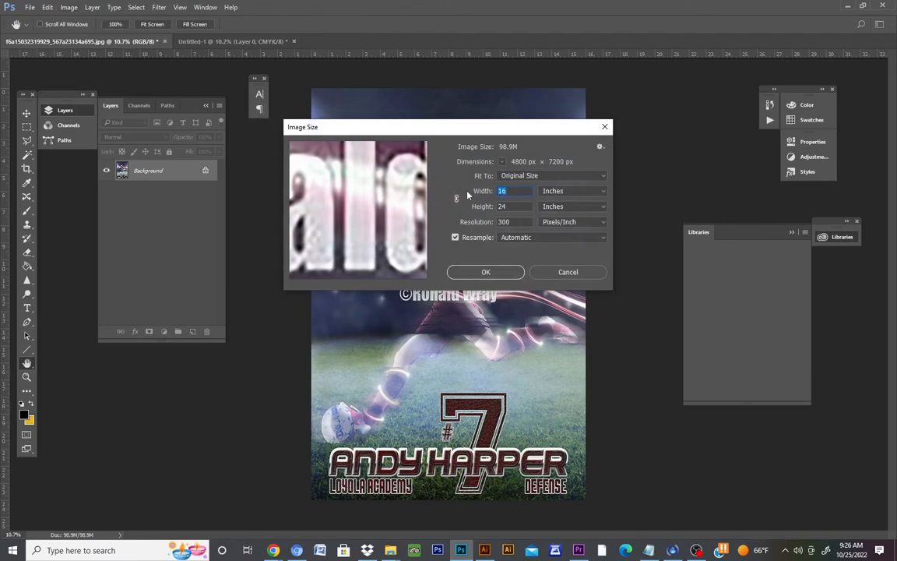
{"action": "type", "text": "8.5"}
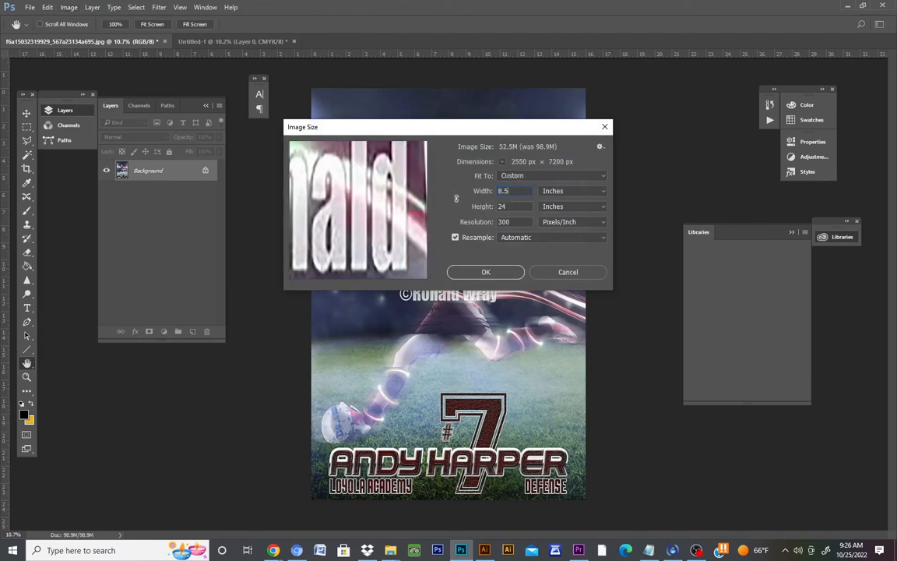
{"action": "key", "text": "Tab"}
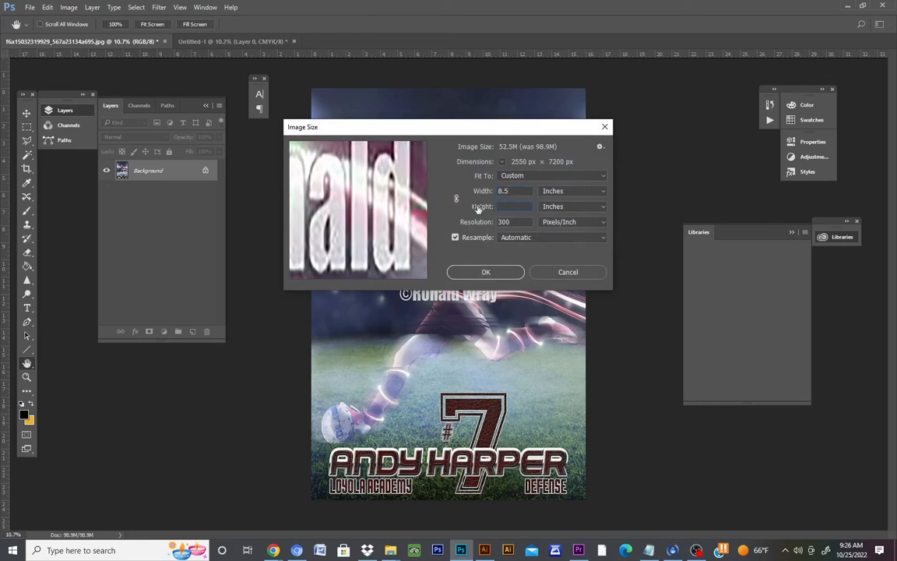
{"action": "type", "text": "11"}
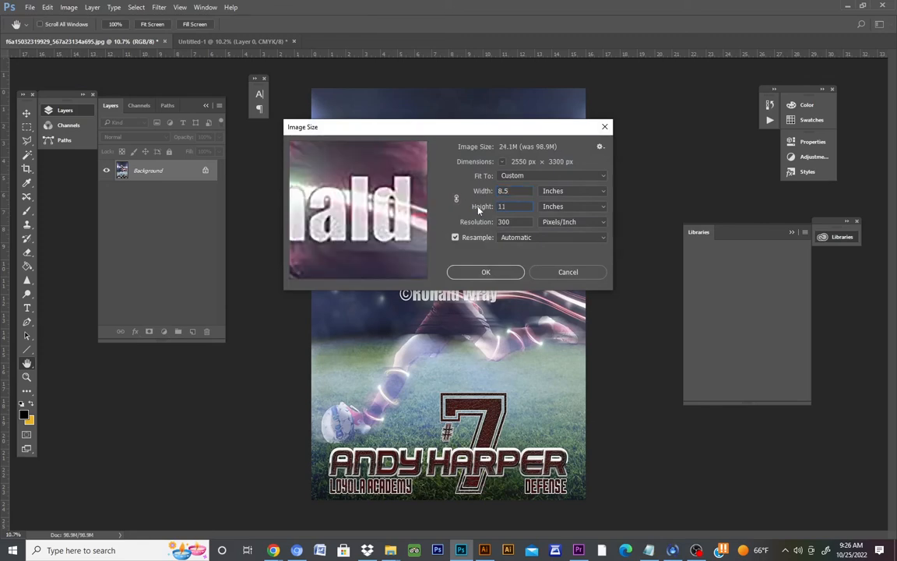
{"action": "key", "text": "Return"}
{"action": "key", "text": "z"}
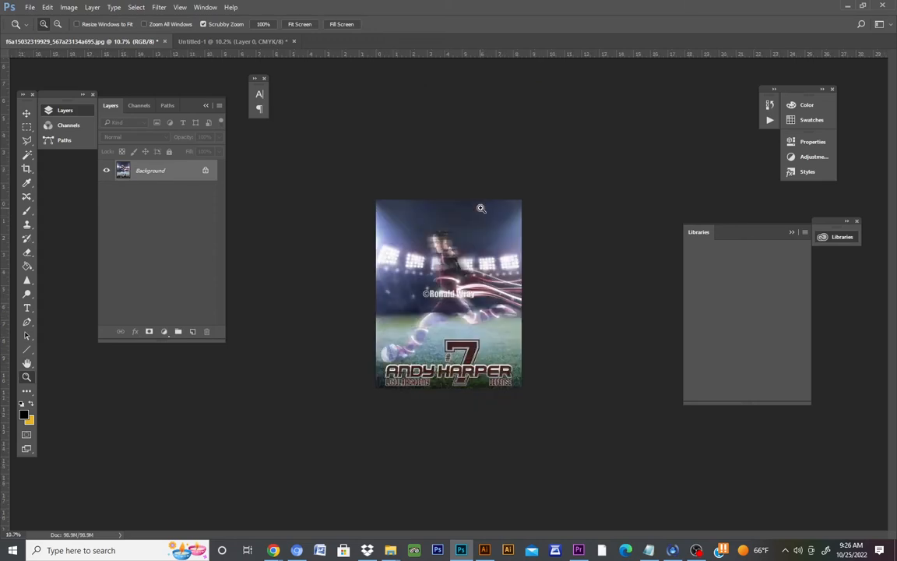
{"action": "left_click_drag", "start_coordinate": [481, 208], "coordinate": [516, 300]}
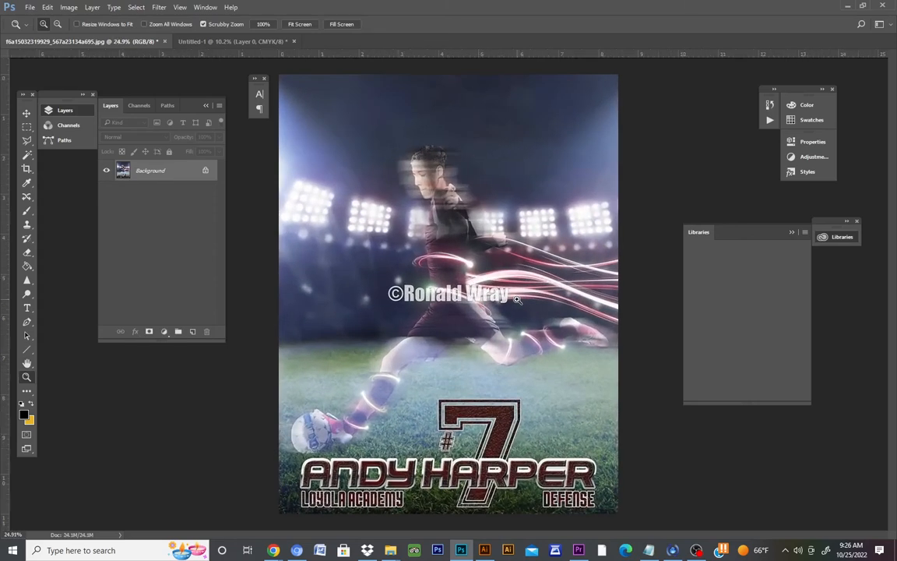
- Unlock the RGB poster's background layer, and close the CMYK document Untitled-1 without saving it
{"action": "left_click", "coordinate": [206, 172]}
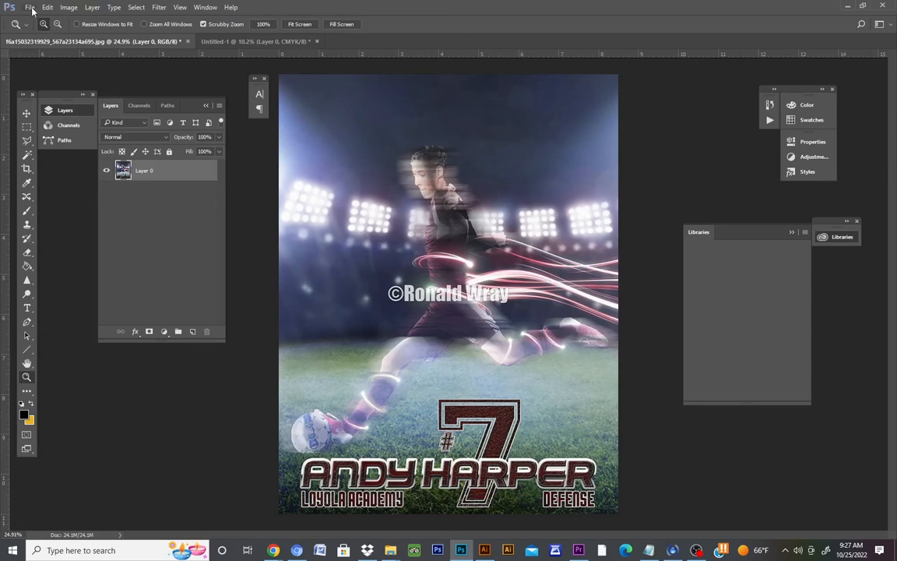
{"action": "left_click", "coordinate": [251, 41]}
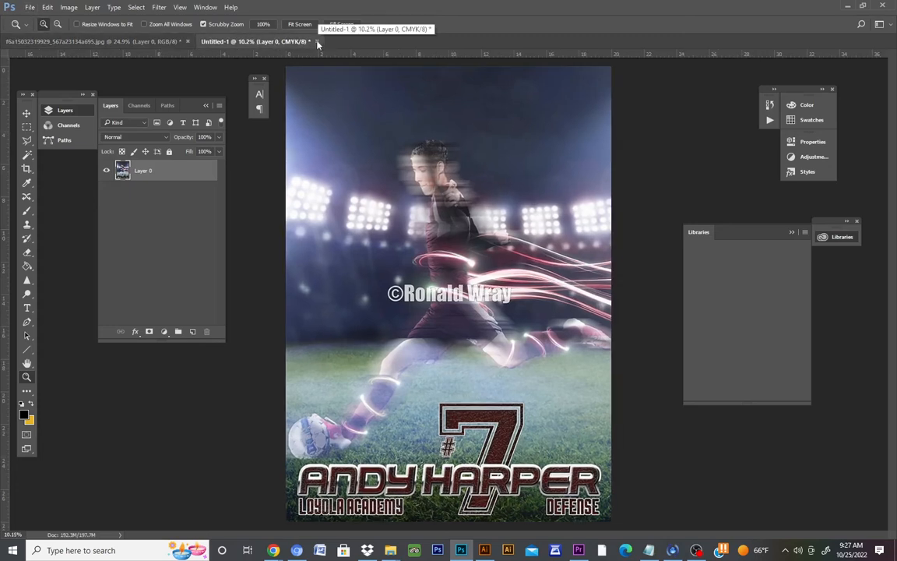
{"action": "left_click", "coordinate": [316, 42]}
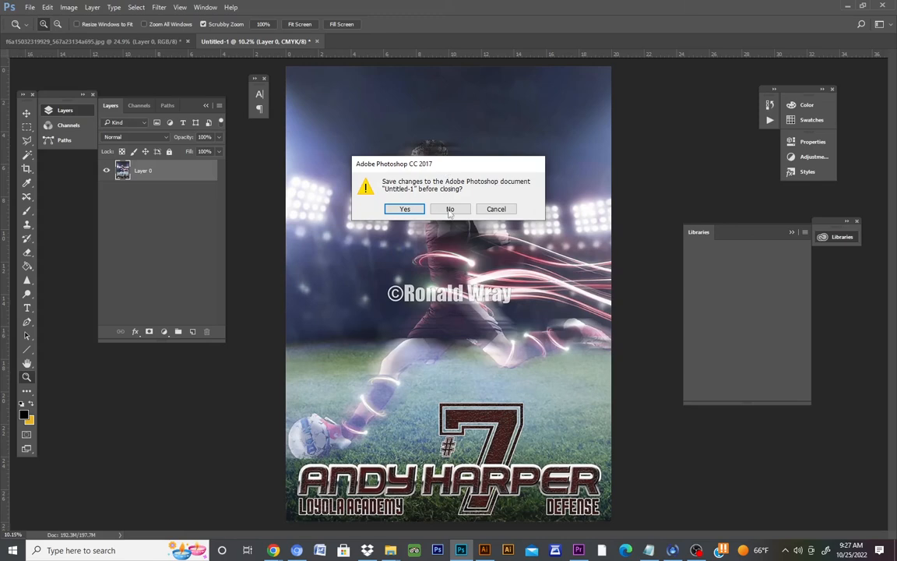
{"action": "key", "text": "Escape"}
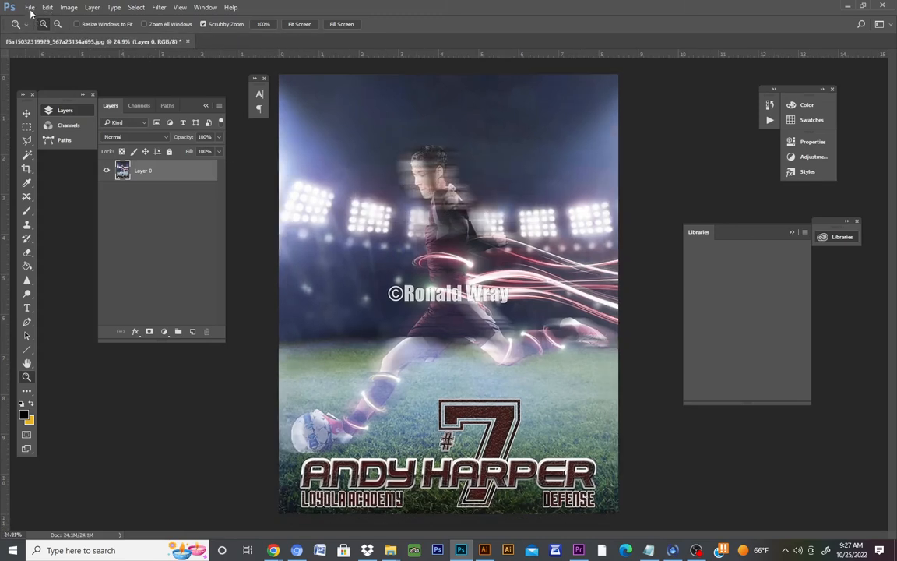
- Start a new document measured in inches and set its width to 11 inches
{"action": "left_click", "coordinate": [29, 8]}
{"action": "left_click", "coordinate": [35, 18]}
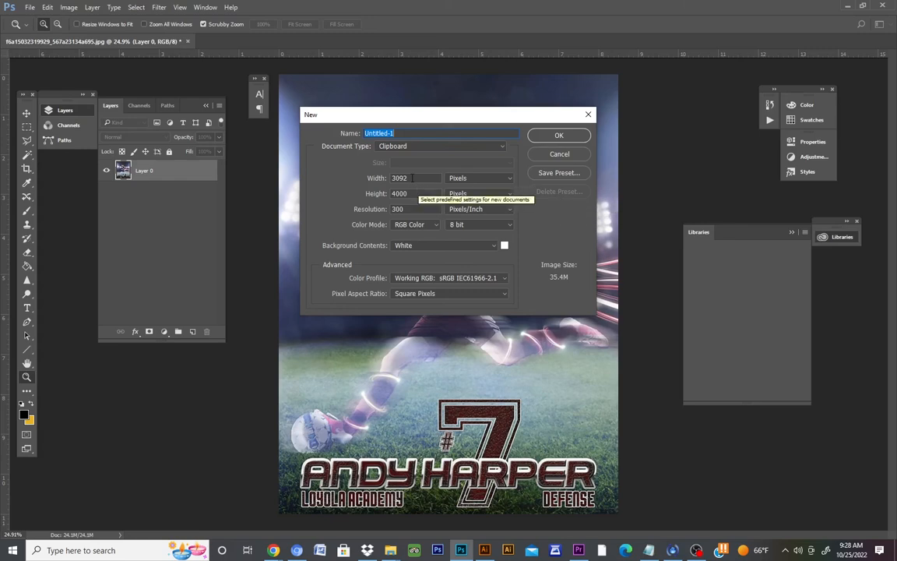
{"action": "left_click", "coordinate": [485, 182]}
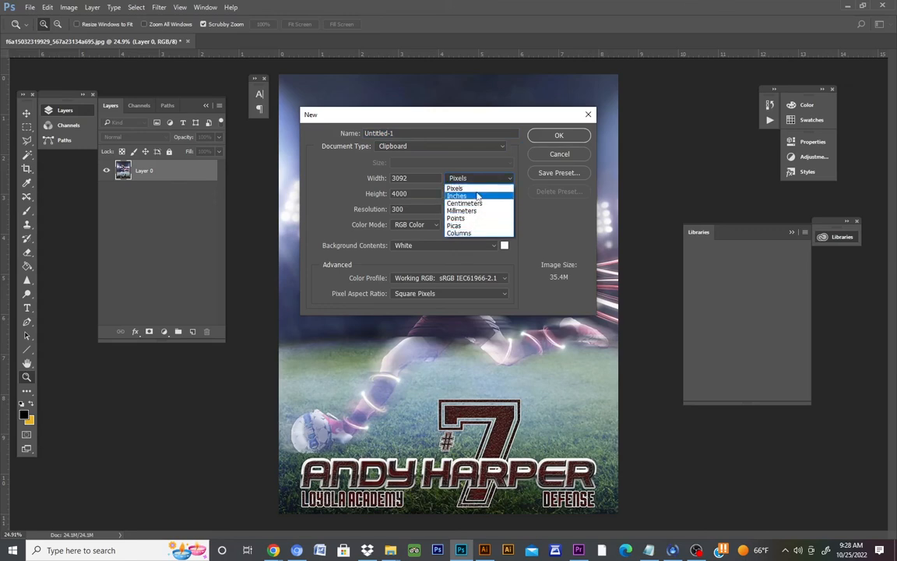
{"action": "left_click", "coordinate": [457, 195]}
{"action": "left_click_drag", "start_coordinate": [416, 176], "coordinate": [369, 177]}
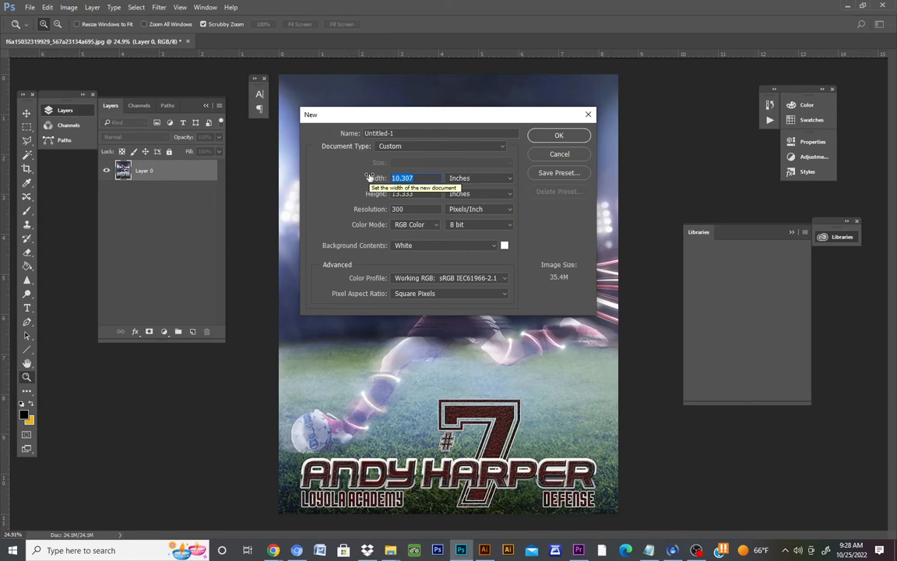
{"action": "key", "text": "BackSpace"}
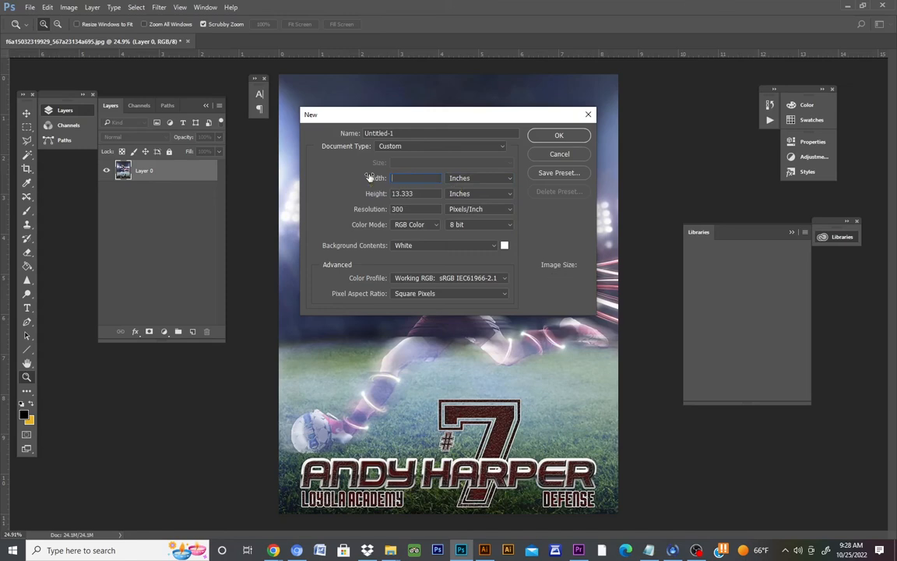
{"action": "type", "text": "11"}
{"action": "key", "text": "Tab"}
- Set the new document's height to 17 inches and create it
{"action": "double_click", "coordinate": [406, 195]}
{"action": "key", "text": "BackSpace"}
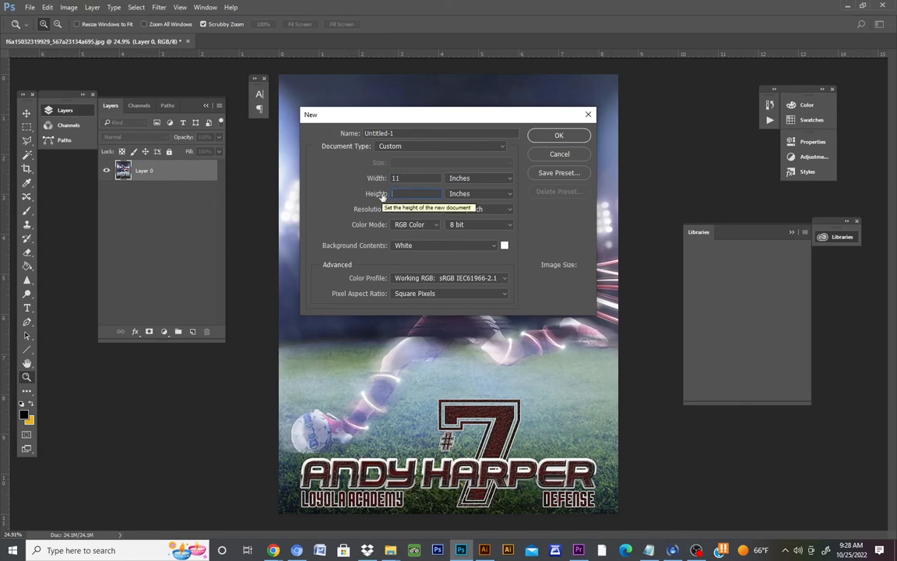
{"action": "type", "text": "17"}
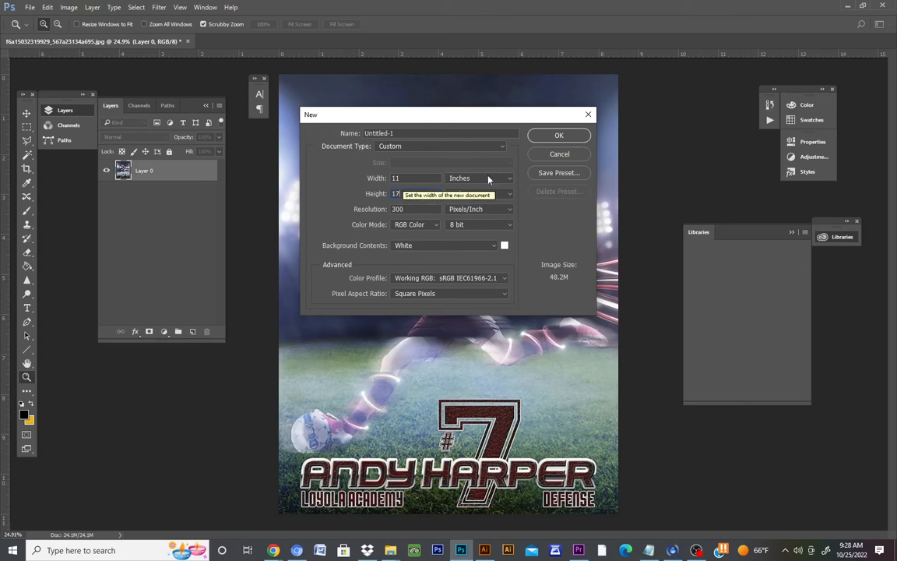
{"action": "left_click", "coordinate": [559, 136]}
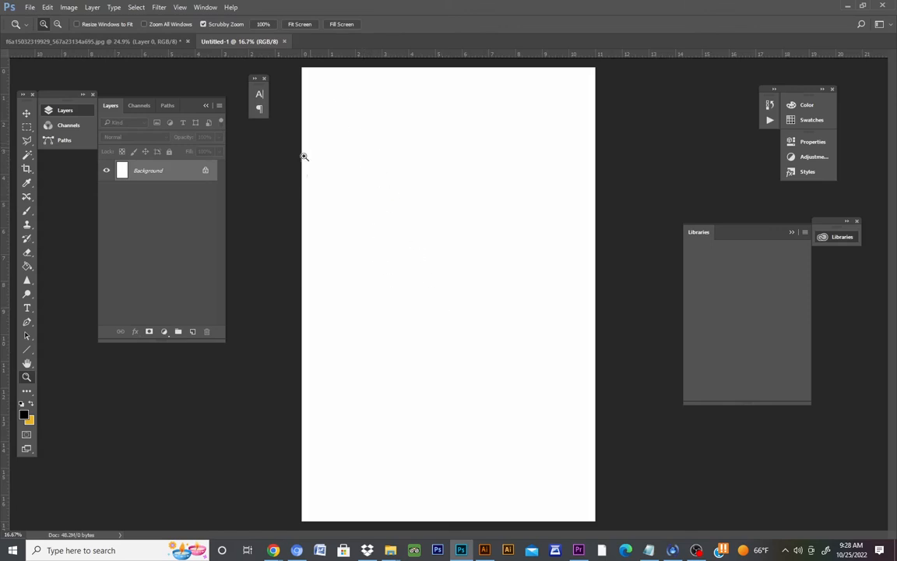
- Start a second new document measured in inches and set its width to 18 inches
{"action": "left_click", "coordinate": [30, 7]}
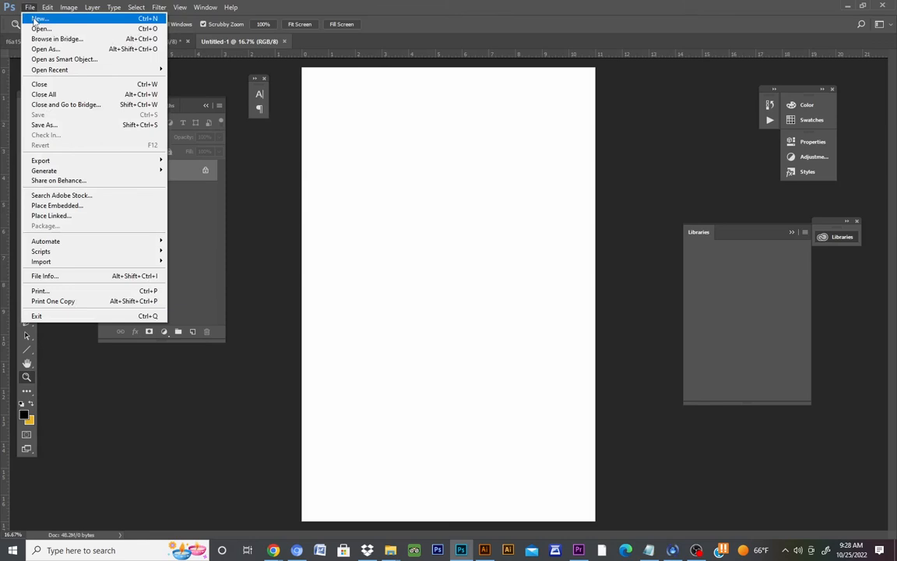
{"action": "left_click", "coordinate": [37, 17]}
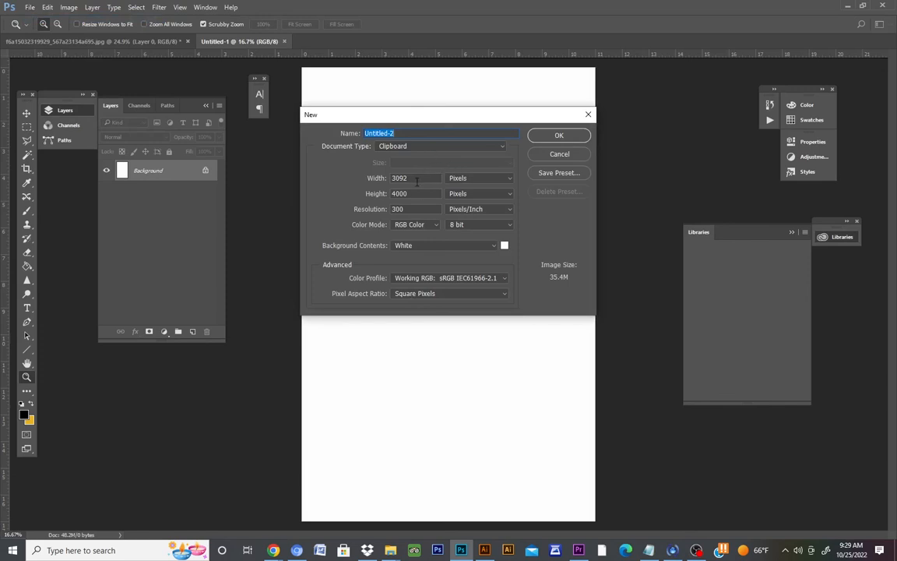
{"action": "left_click", "coordinate": [475, 178]}
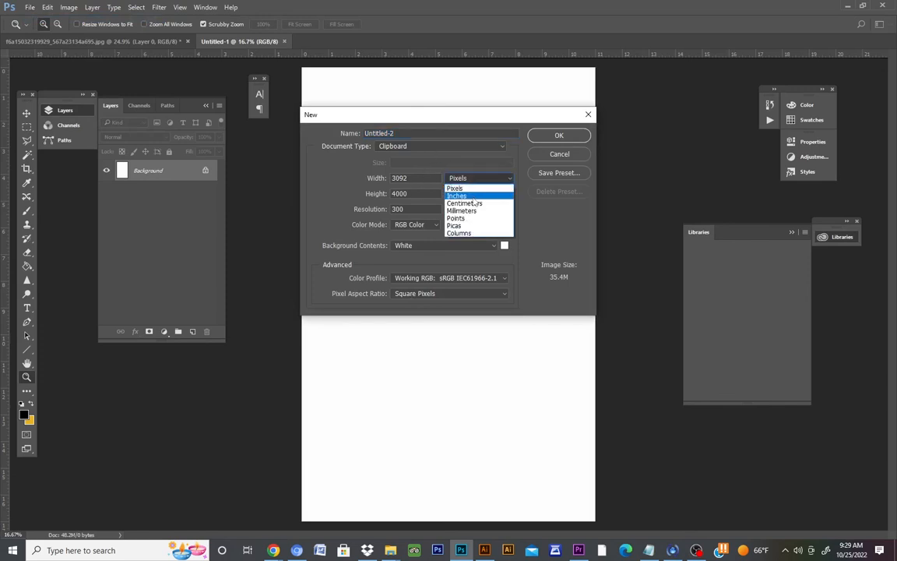
{"action": "left_click", "coordinate": [471, 179]}
{"action": "left_click_drag", "start_coordinate": [428, 179], "coordinate": [368, 179]}
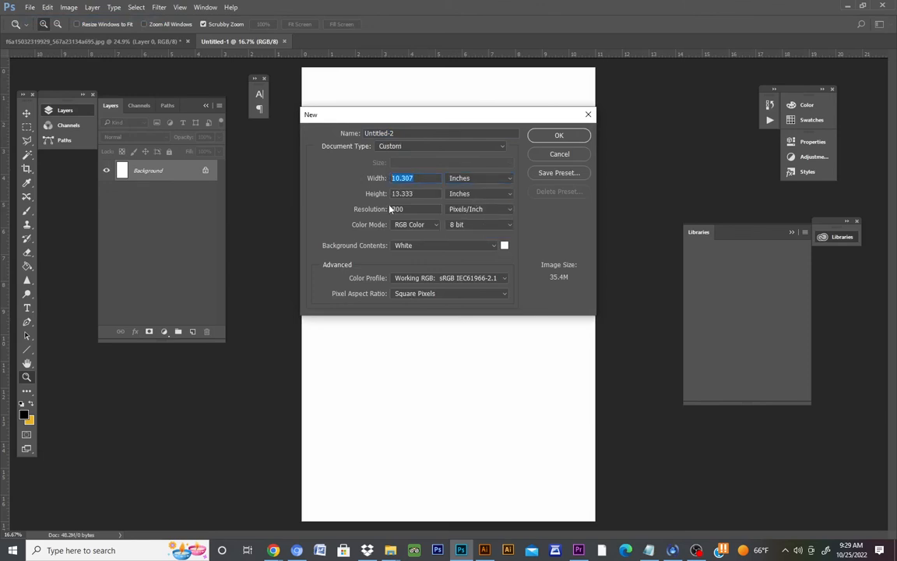
{"action": "type", "text": "18"}
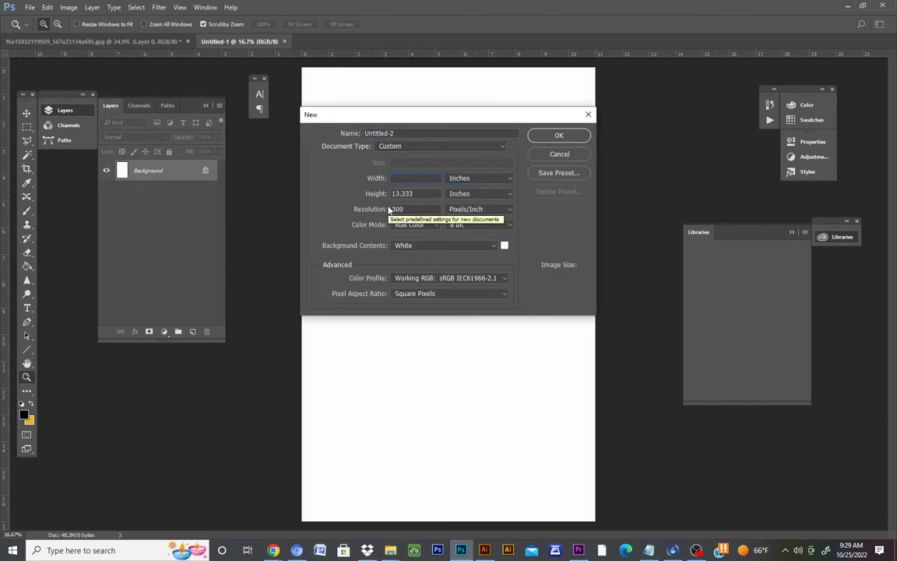
- Set the second document's height to 24 inches and create it
{"action": "key", "text": "Tab"}
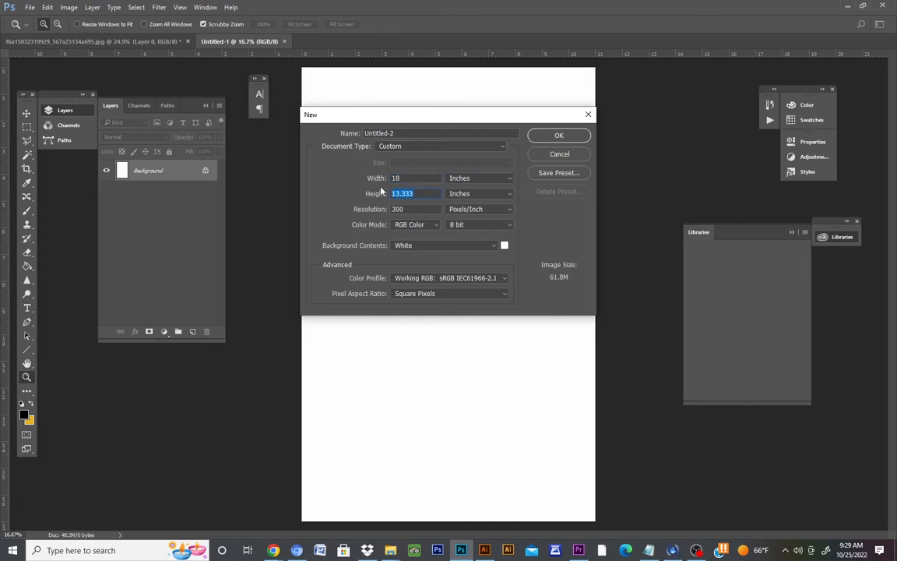
{"action": "key", "text": "BackSpace"}
{"action": "type", "text": "24"}
{"action": "left_click", "coordinate": [558, 135]}
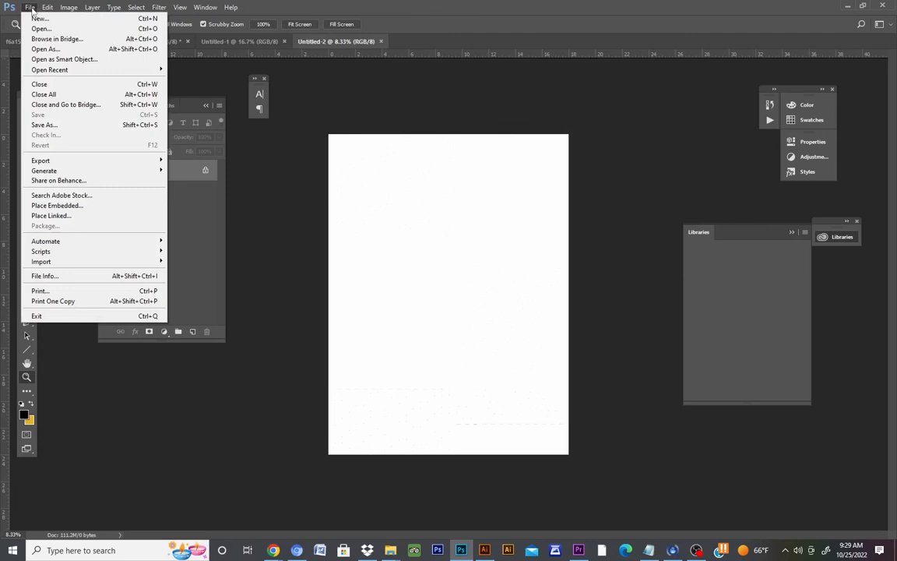
- Create a third blank document measured in inches, 24 inches wide and 36 inches high
{"action": "left_click", "coordinate": [39, 18]}
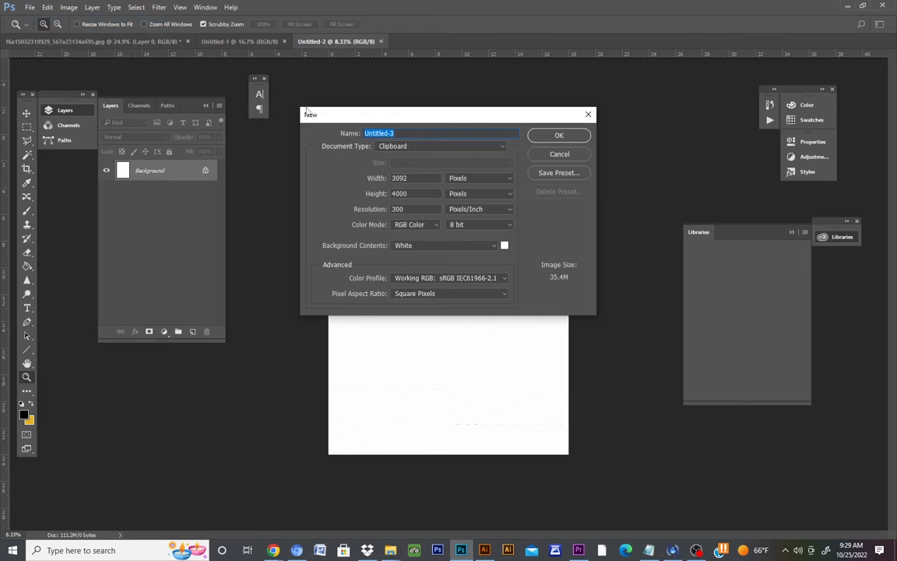
{"action": "left_click", "coordinate": [466, 179]}
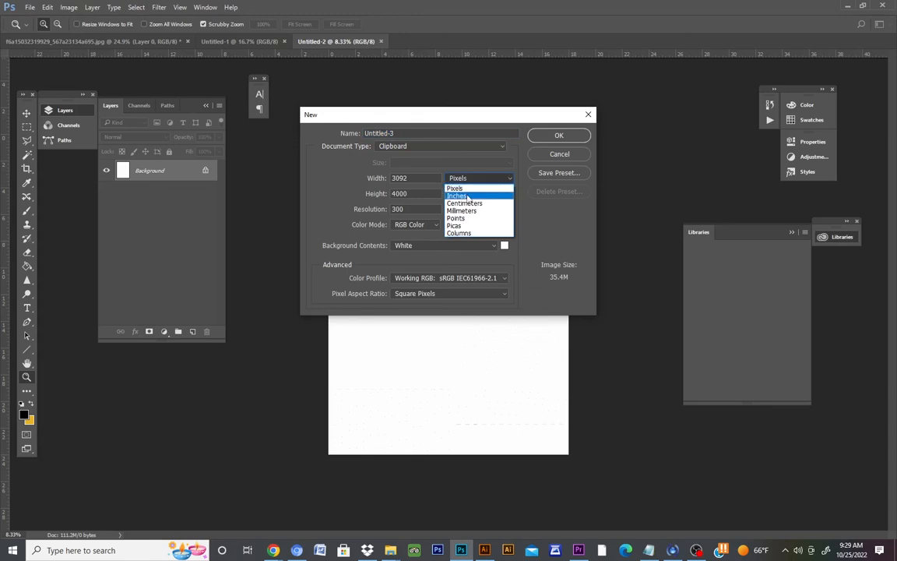
{"action": "left_click", "coordinate": [467, 195]}
{"action": "left_click", "coordinate": [417, 179]}
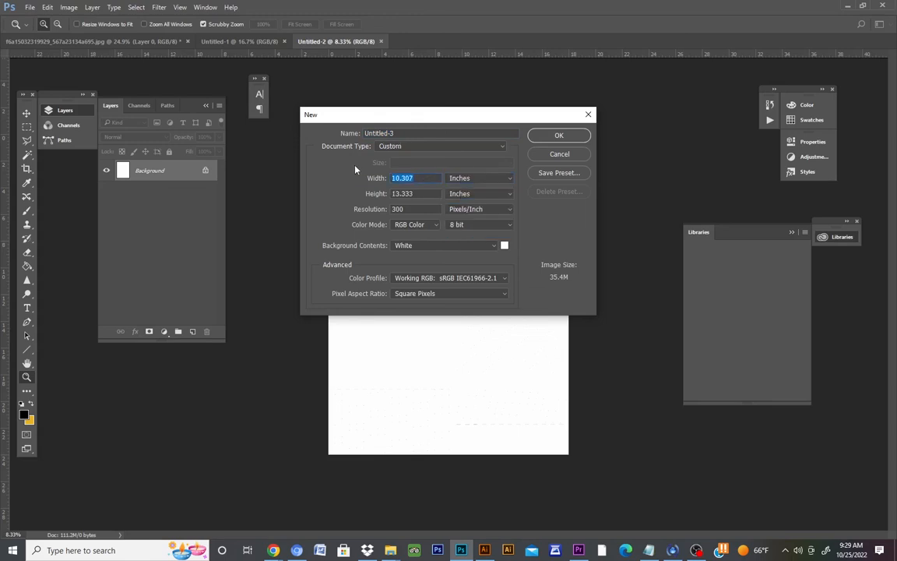
{"action": "key", "text": "BackSpace"}
{"action": "type", "text": "24"}
{"action": "left_click", "coordinate": [414, 194]}
{"action": "key", "text": "BackSpace"}
{"action": "type", "text": "36"}
{"action": "left_click", "coordinate": [568, 137]}
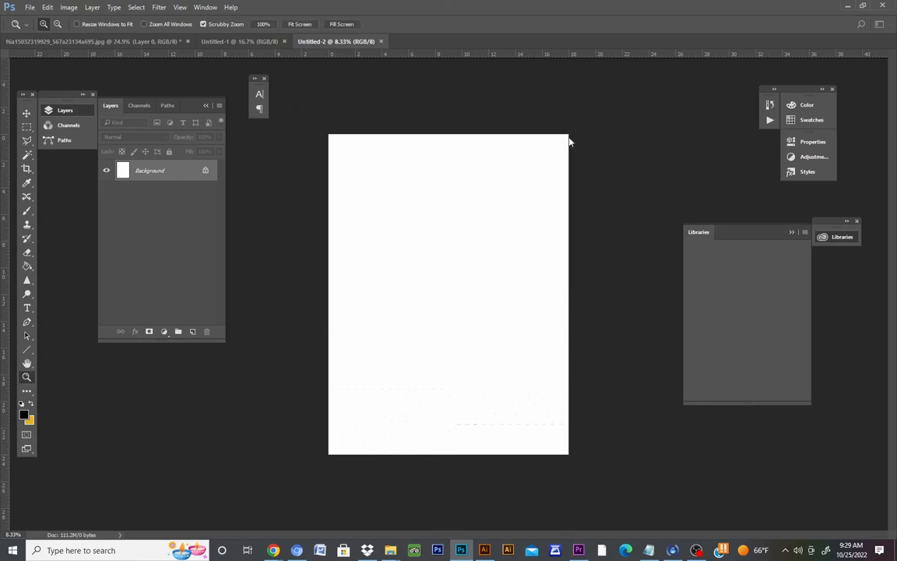
- Create a fourth blank document measured in inches, 27 inches wide and 40 inches high
{"action": "left_click", "coordinate": [30, 7]}
{"action": "left_click", "coordinate": [33, 14]}
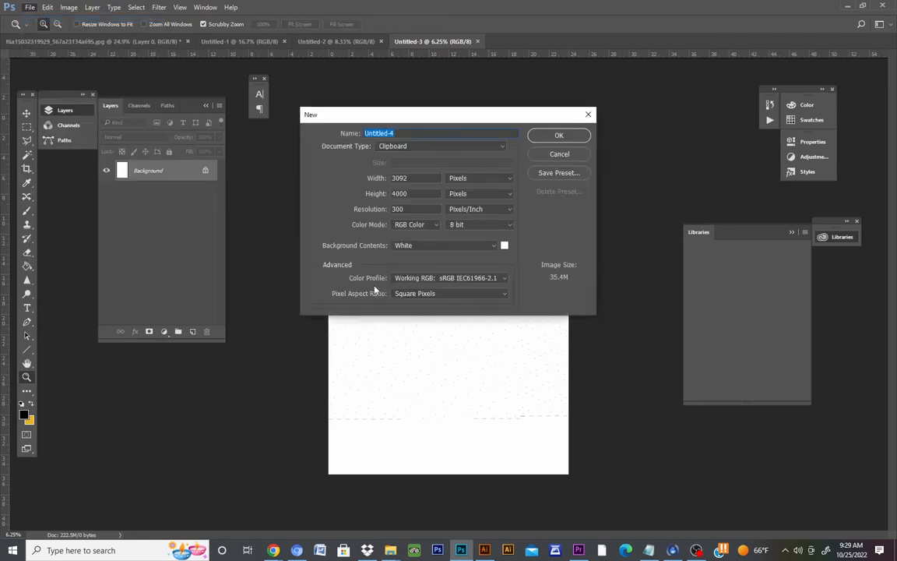
{"action": "left_click", "coordinate": [472, 178]}
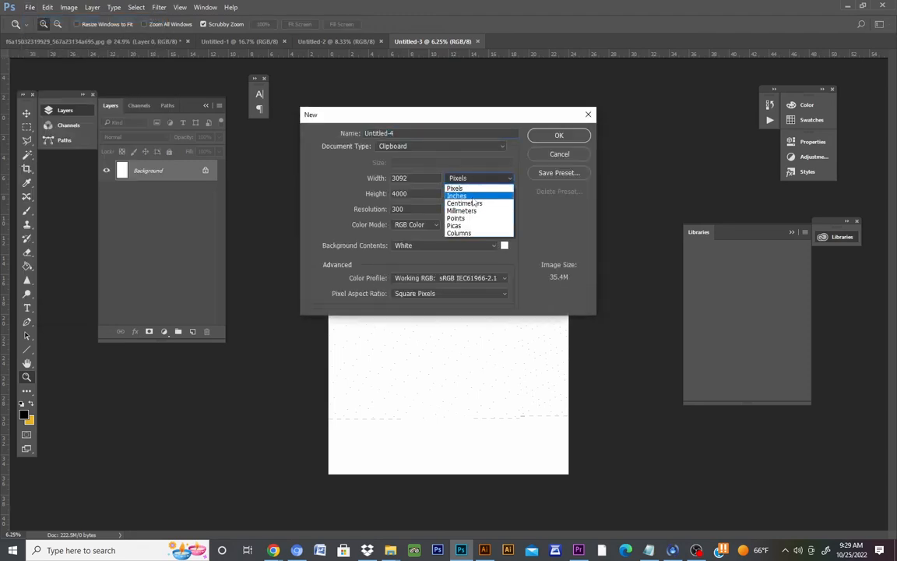
{"action": "left_click", "coordinate": [436, 187]}
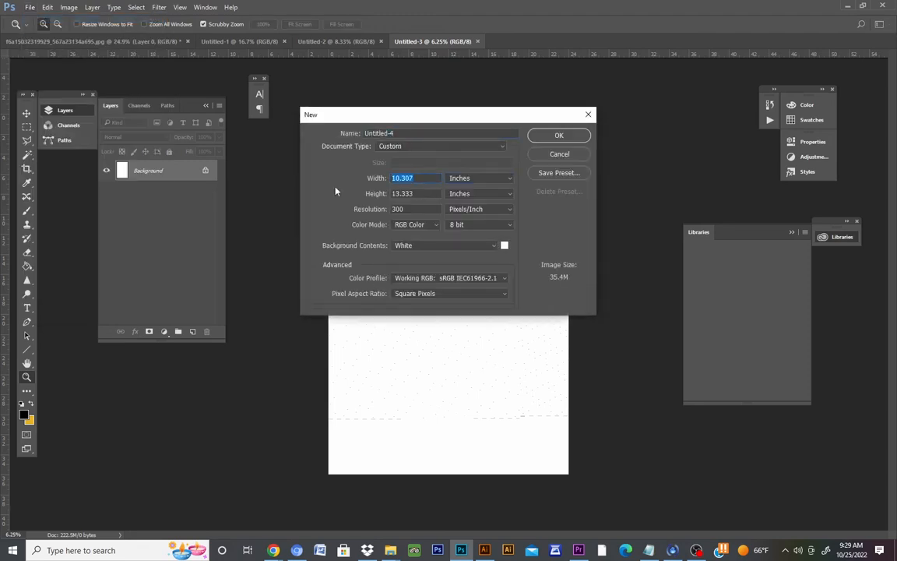
{"action": "key", "text": "BackSpace"}
{"action": "type", "text": "27"}
{"action": "key", "text": "Tab"}
{"action": "key", "text": "BackSpace"}
{"action": "type", "text": "40"}
{"action": "left_click", "coordinate": [558, 139]}
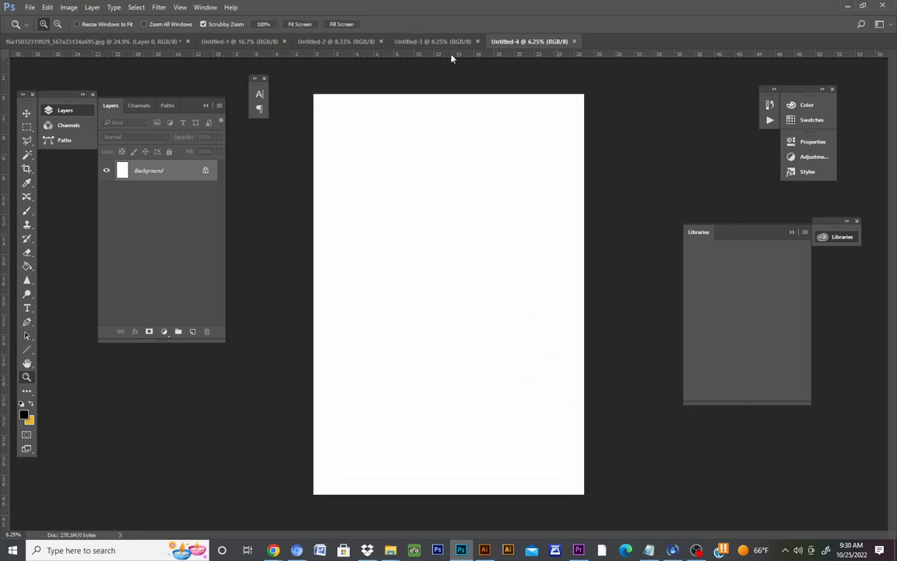
- Close the blank documents Untitled-1, Untitled-3 and Untitled-2, keeping the poster and Untitled-4 open
{"action": "left_click", "coordinate": [326, 42]}
{"action": "left_click", "coordinate": [222, 43]}
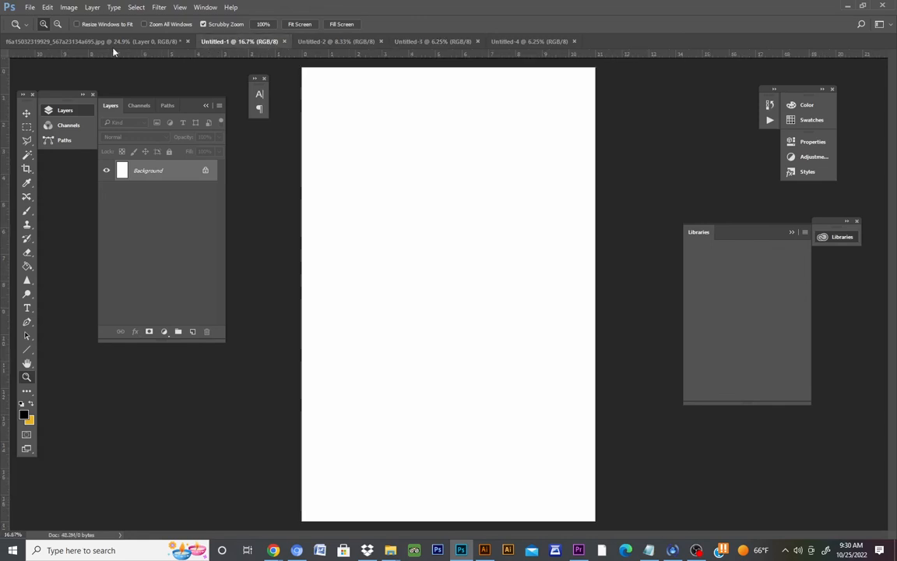
{"action": "left_click", "coordinate": [286, 43]}
{"action": "left_click", "coordinate": [381, 42]}
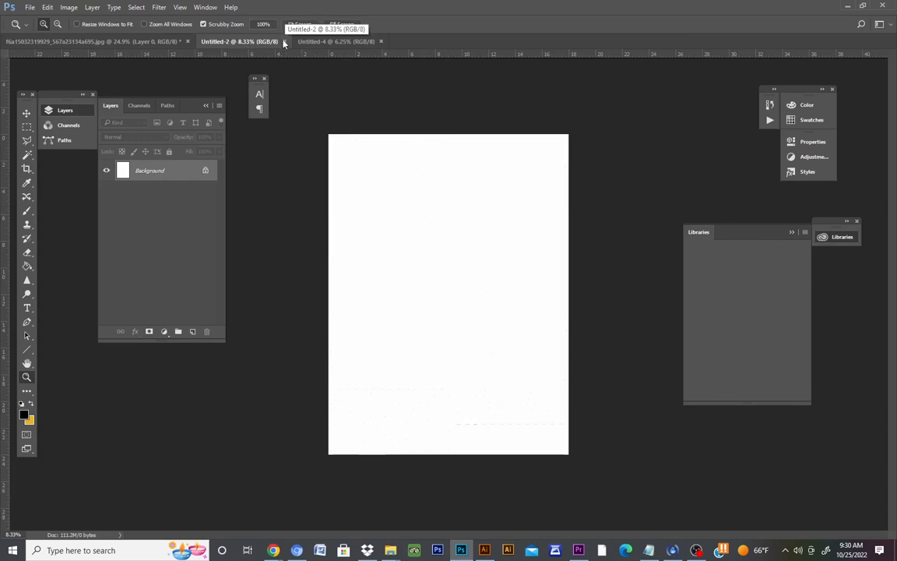
{"action": "left_click", "coordinate": [285, 43]}
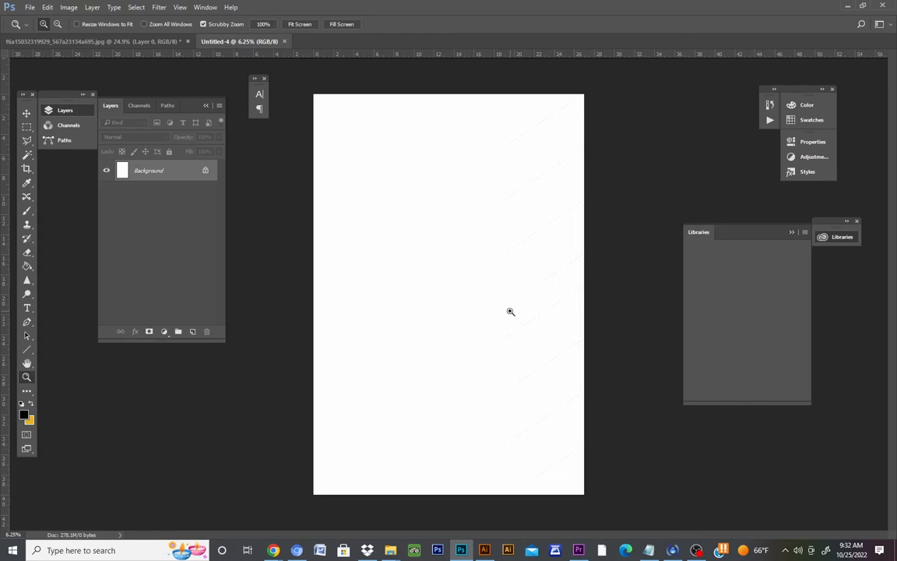
{"action": "left_click", "coordinate": [696, 550]}
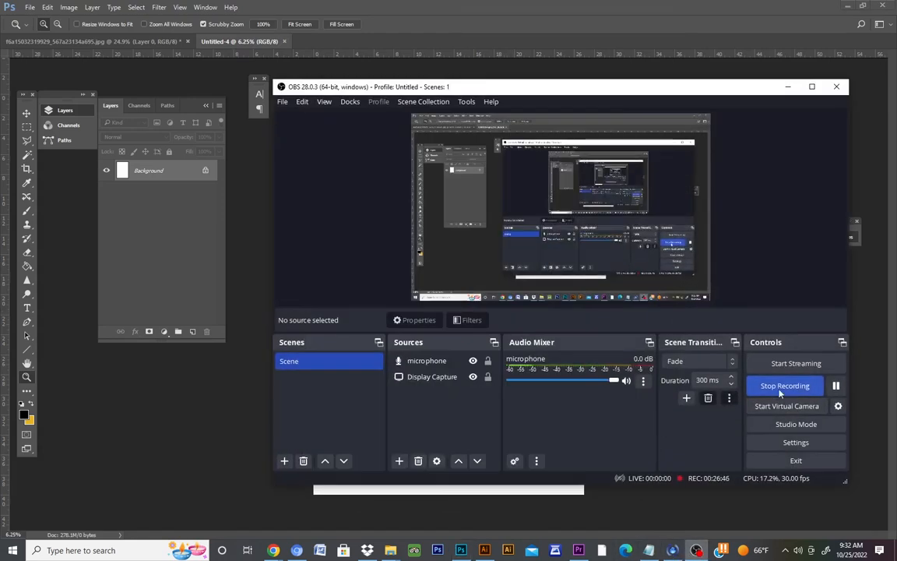